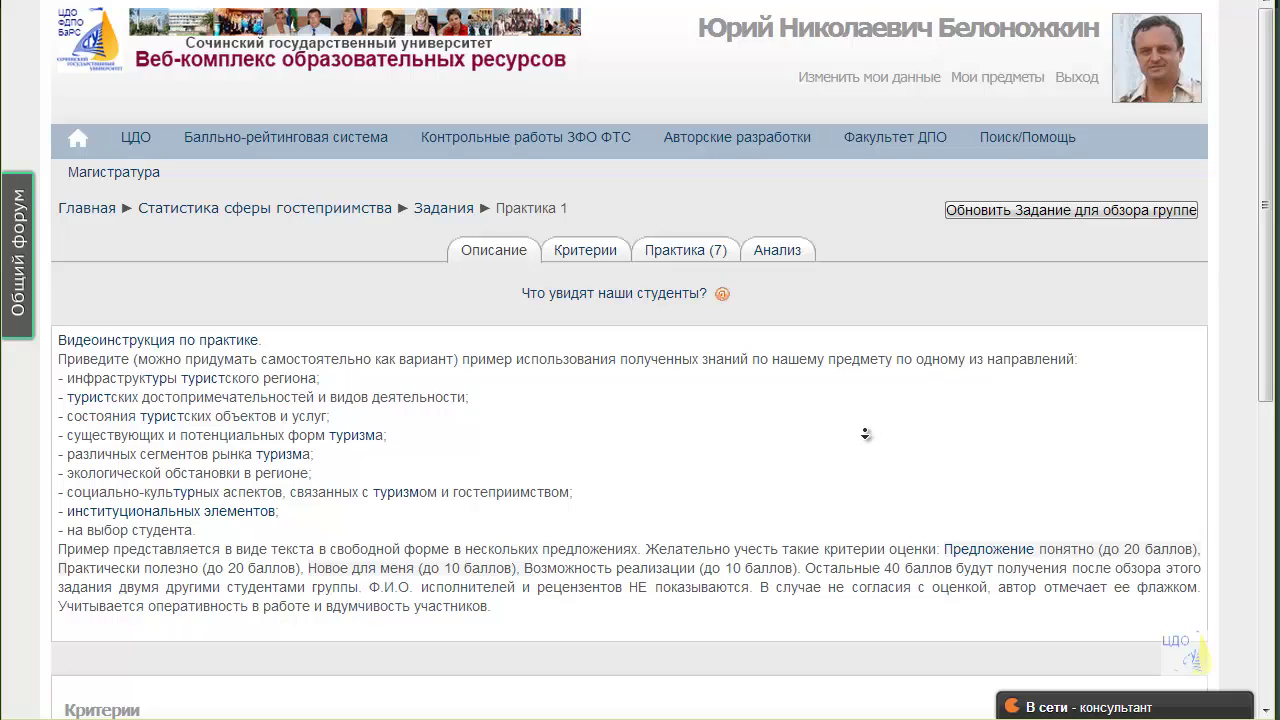
Review the Практика 1 task description, its video instruction link, the assessment criteria and their explanations.
drag(90, 320, 116, 340)
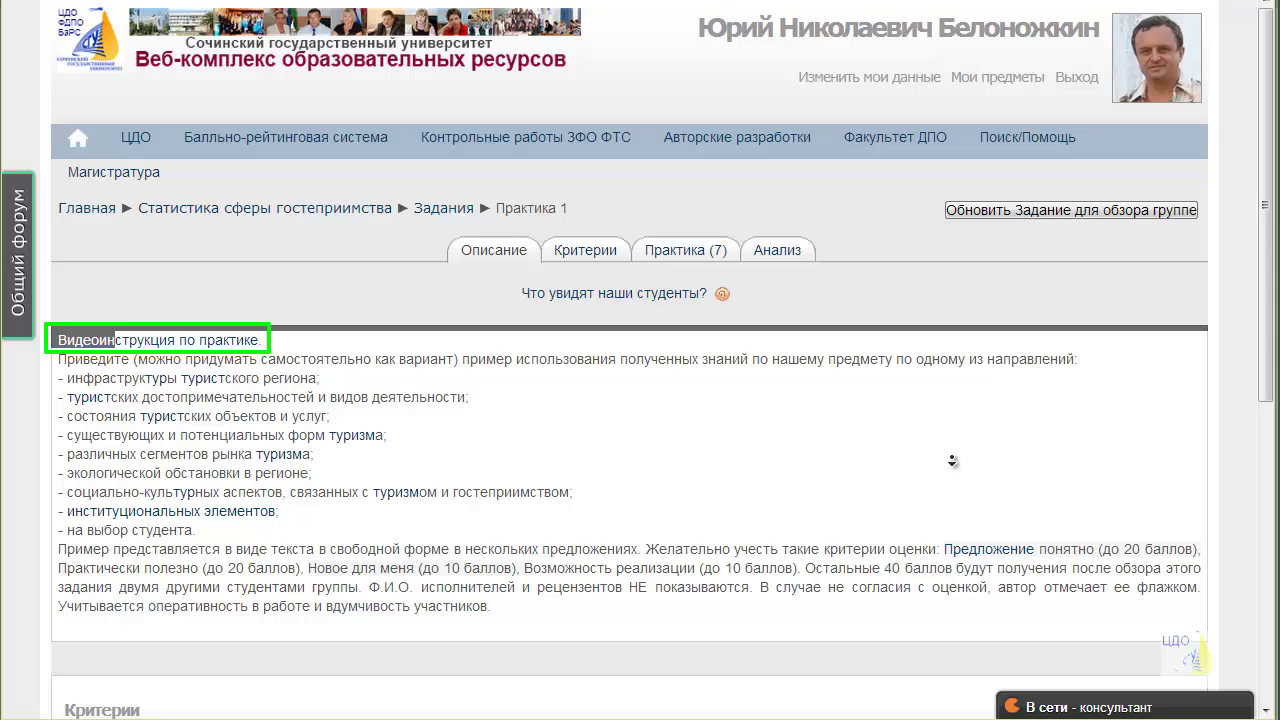
scroll(952, 461, down, 3)
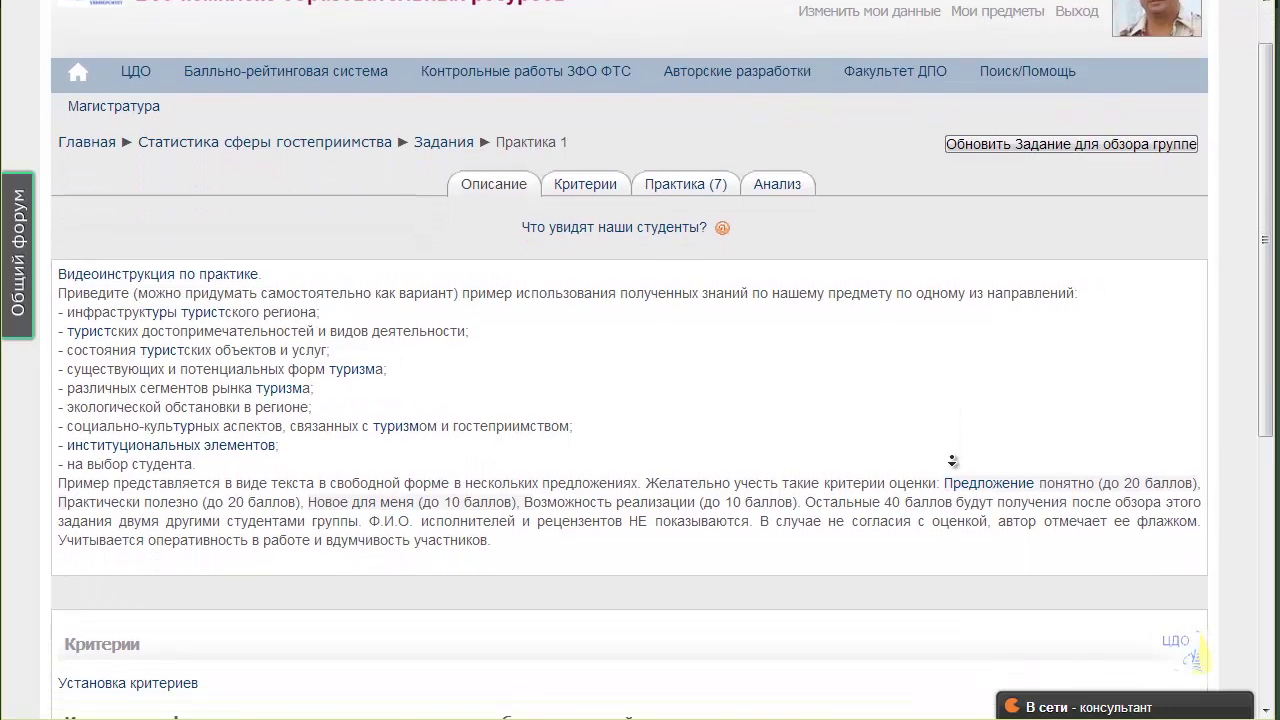
scroll(952, 461, down, 6)
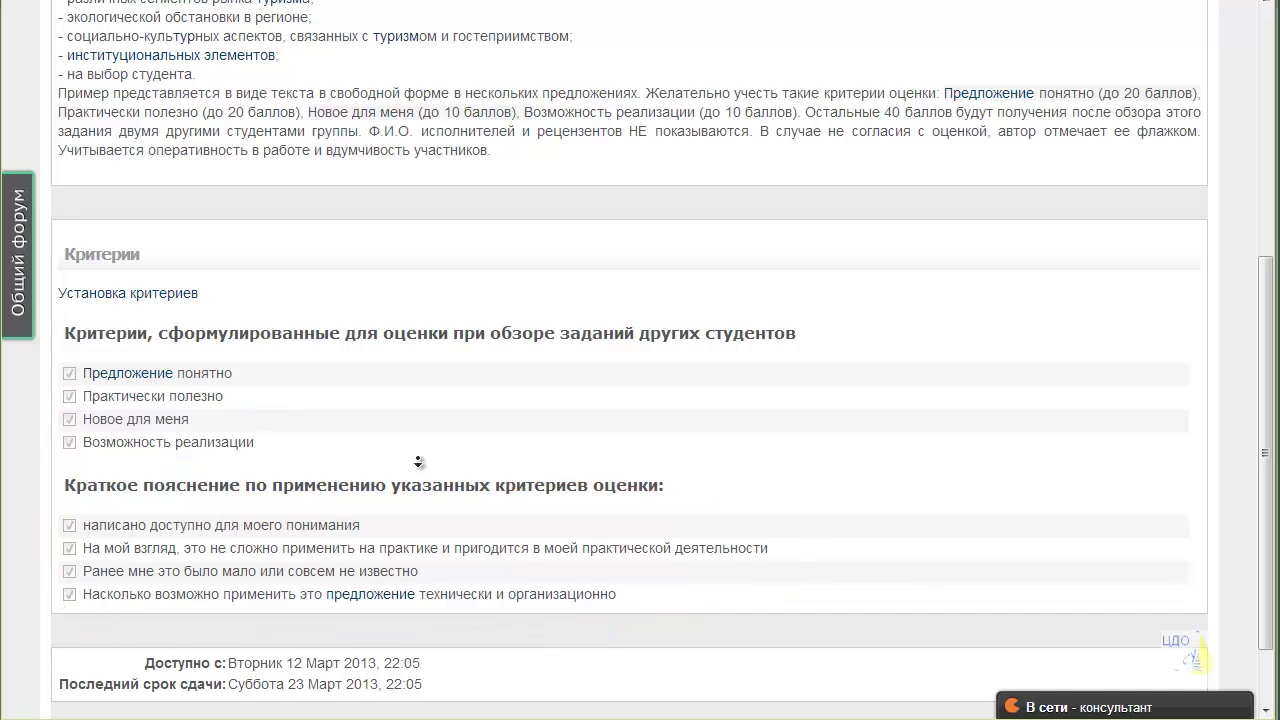
scroll(418, 462, up, 3)
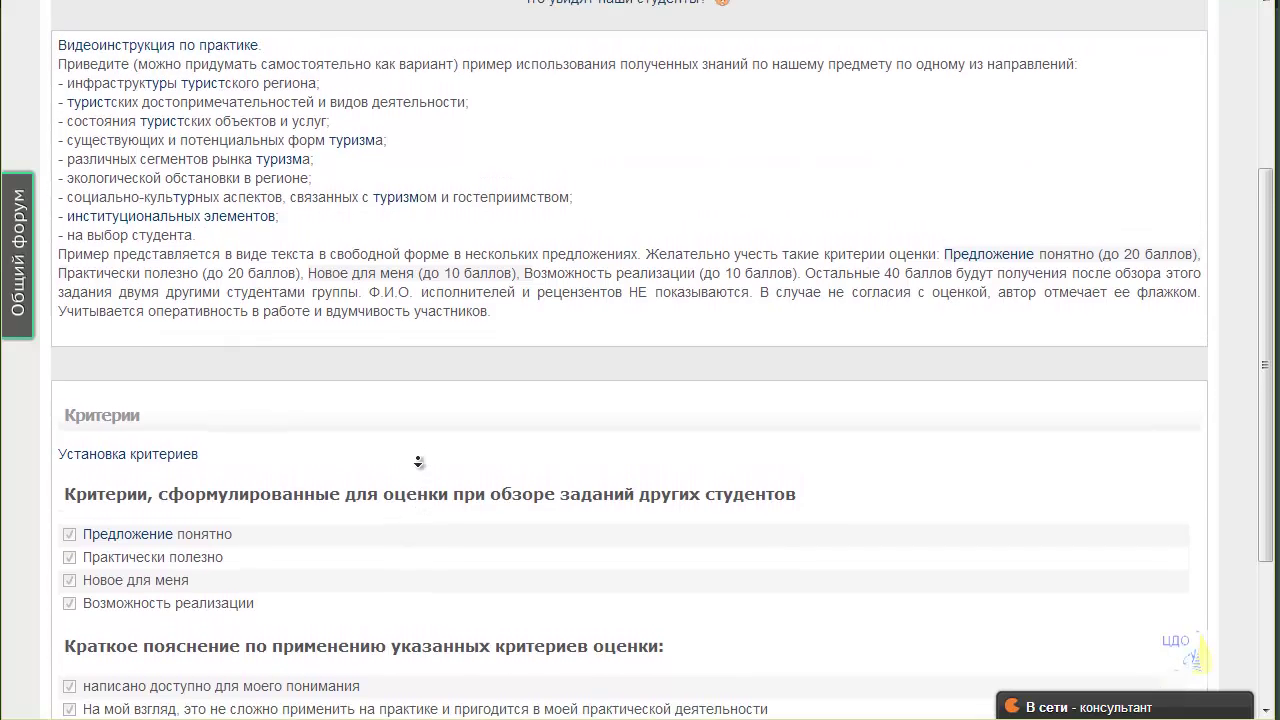
scroll(418, 462, up, 4)
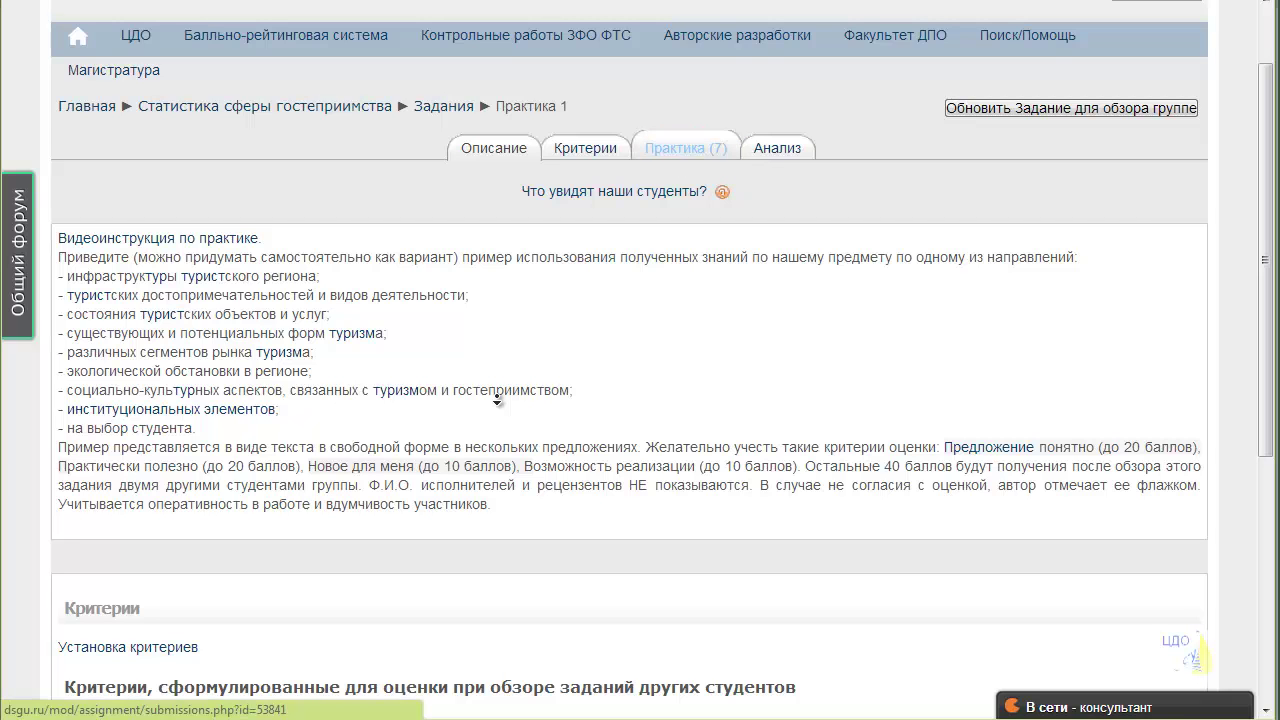
Open the list of student submissions for Практика 1 and bring the submitted works into view.
key(Return)
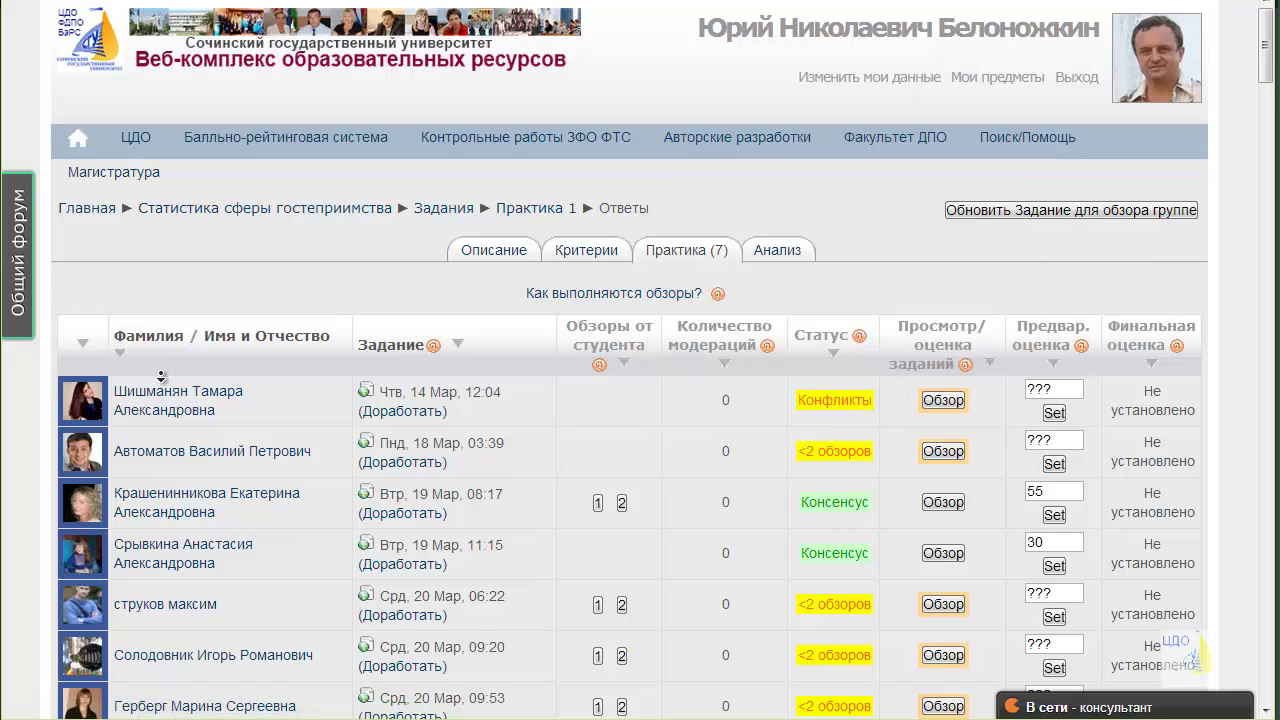
scroll(160, 376, down, 3)
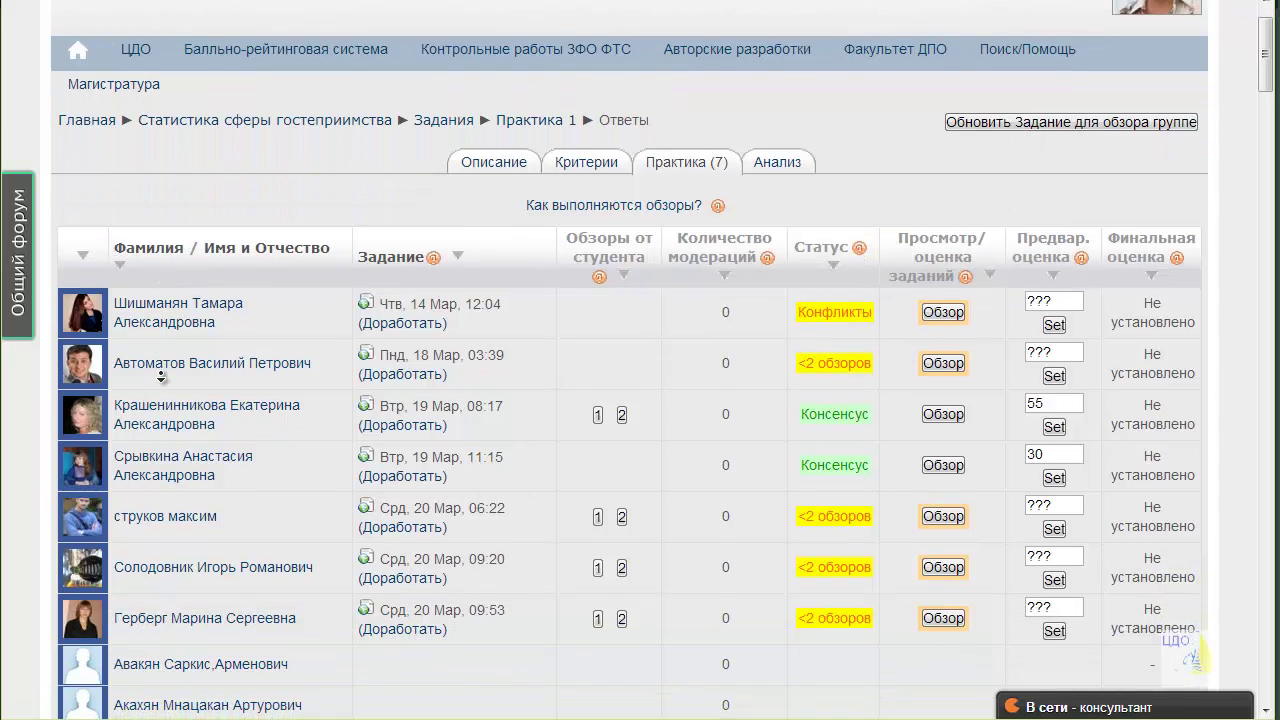
scroll(160, 376, down, 2)
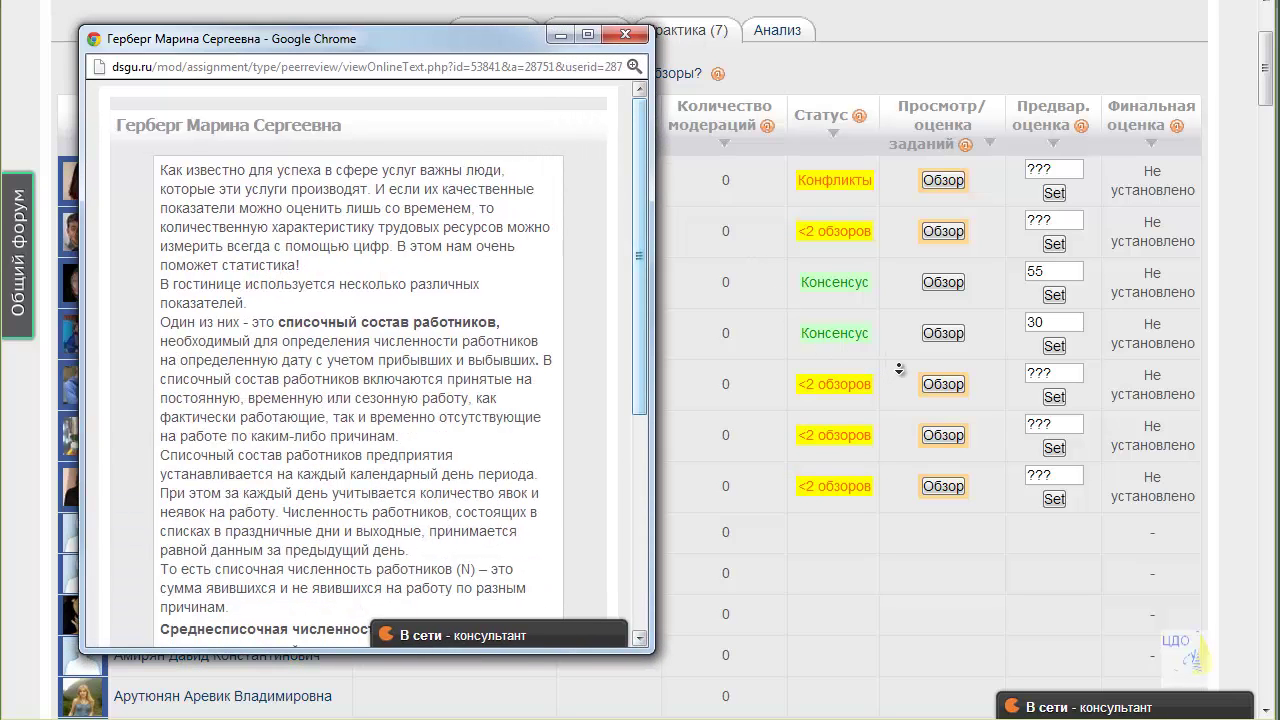
Read the submission about hotel staff headcount to its end, including the formulas, and close it.
scroll(899, 369, down, 3)
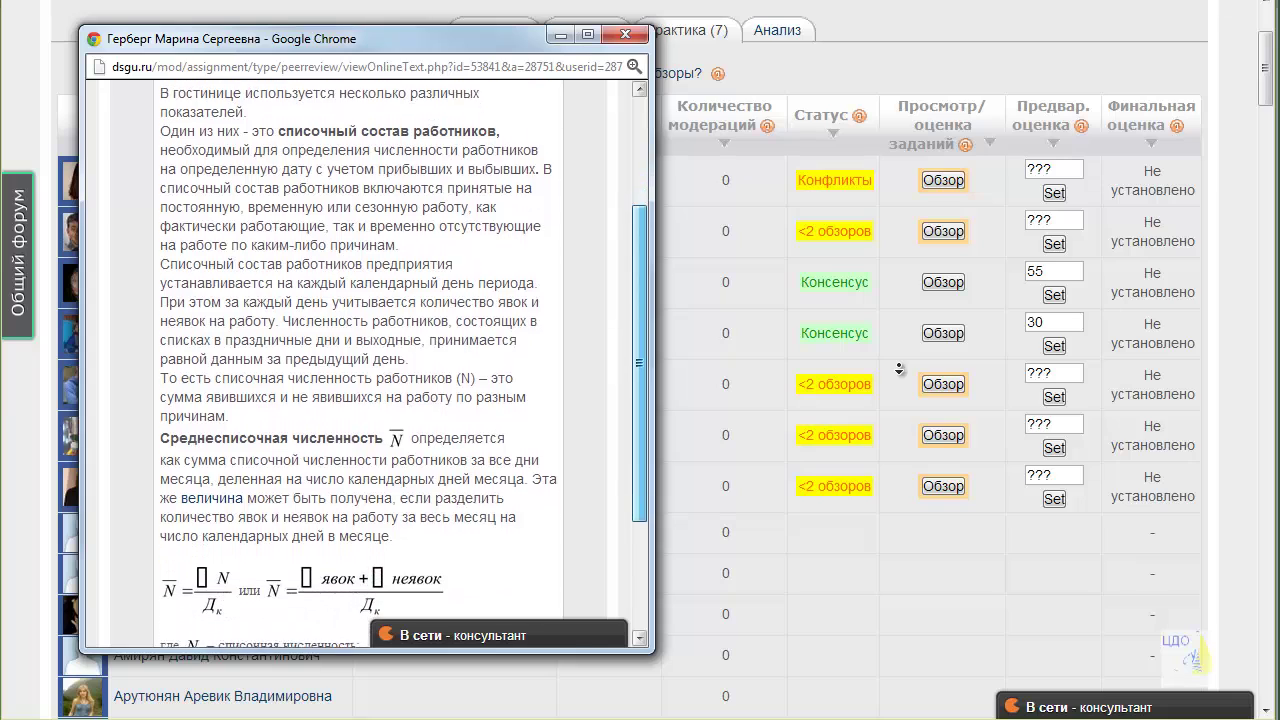
scroll(899, 369, down, 2)
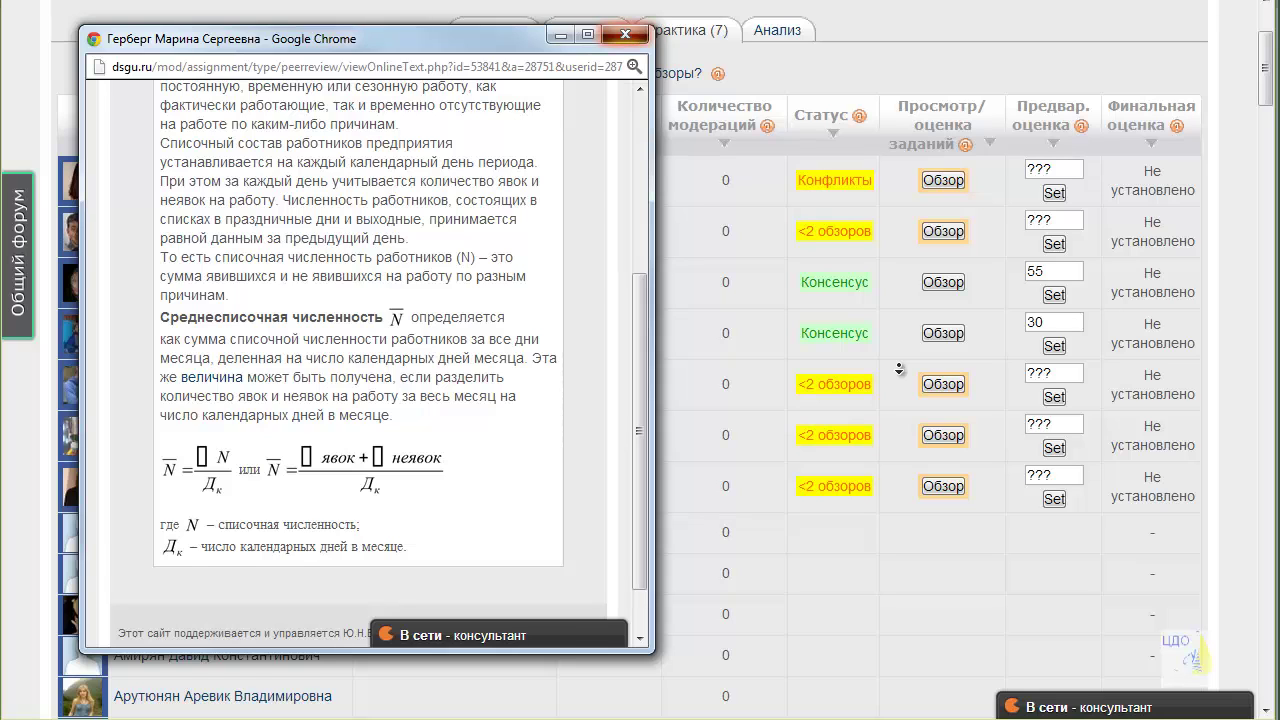
click(625, 34)
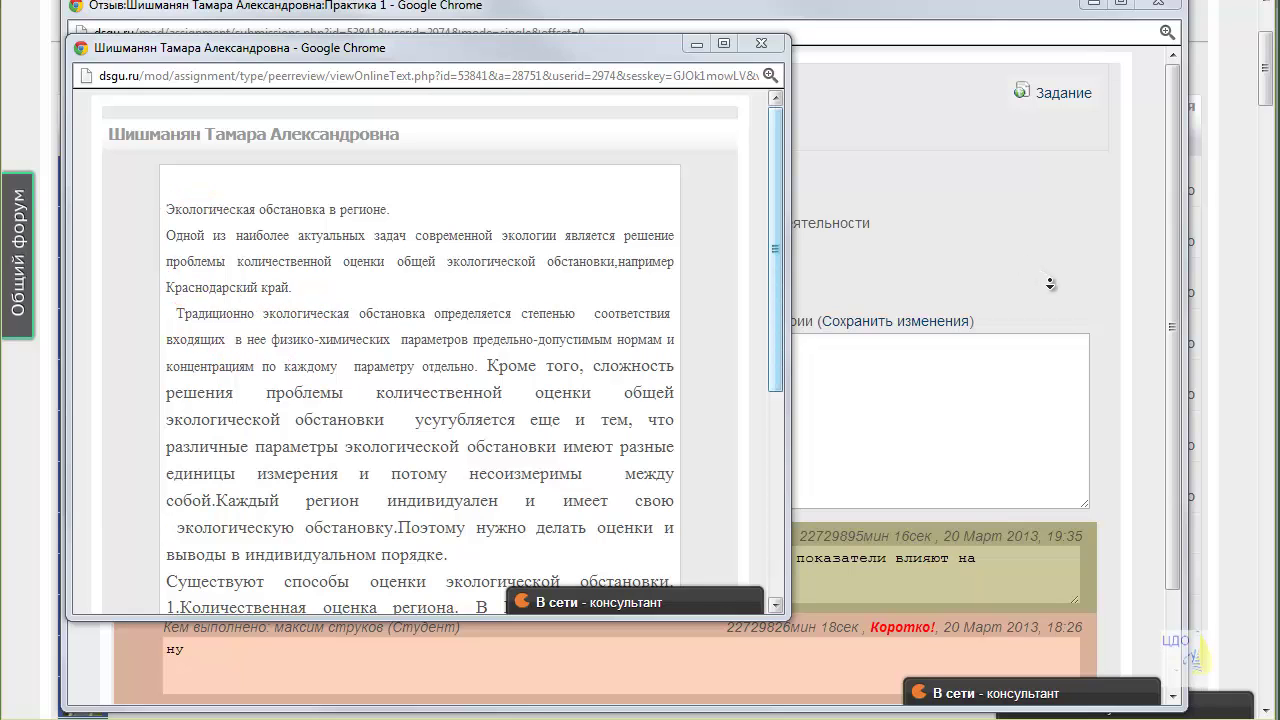
Read the first student's submission on the region's ecological situation to its end, and close it together with its review window.
scroll(1056, 290, down, 2)
scroll(1060, 298, down, 5)
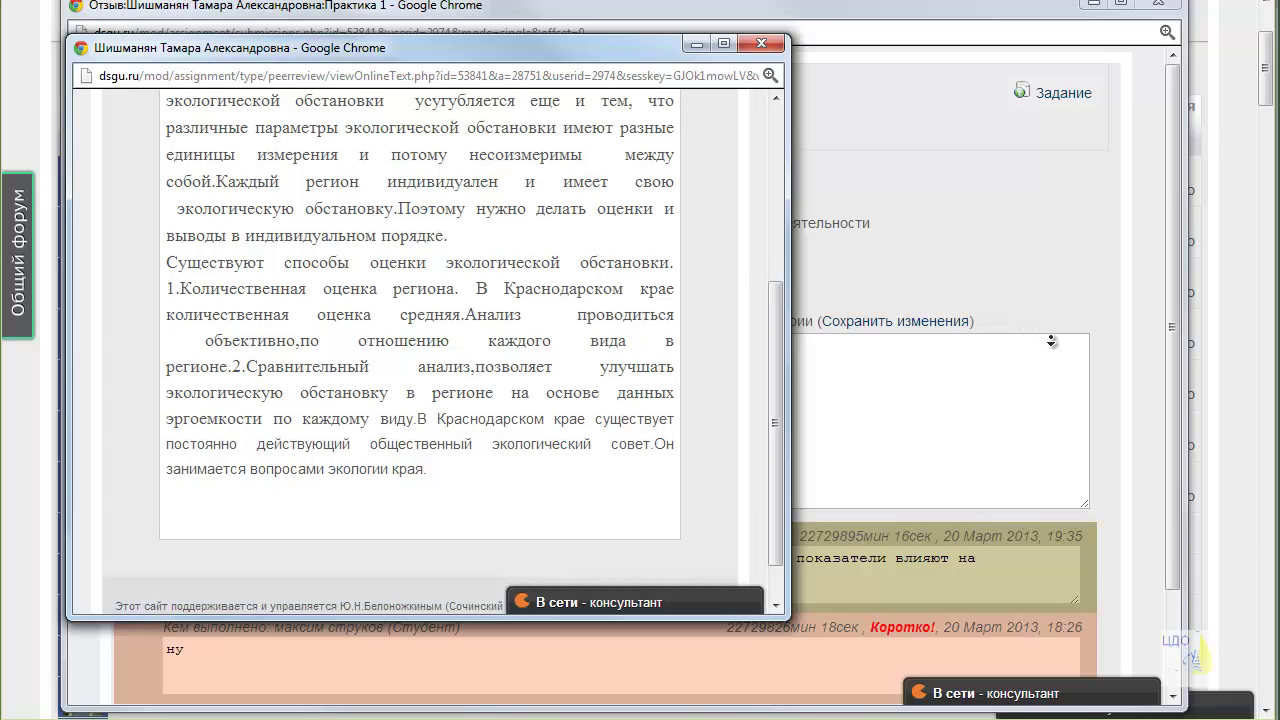
click(1051, 341)
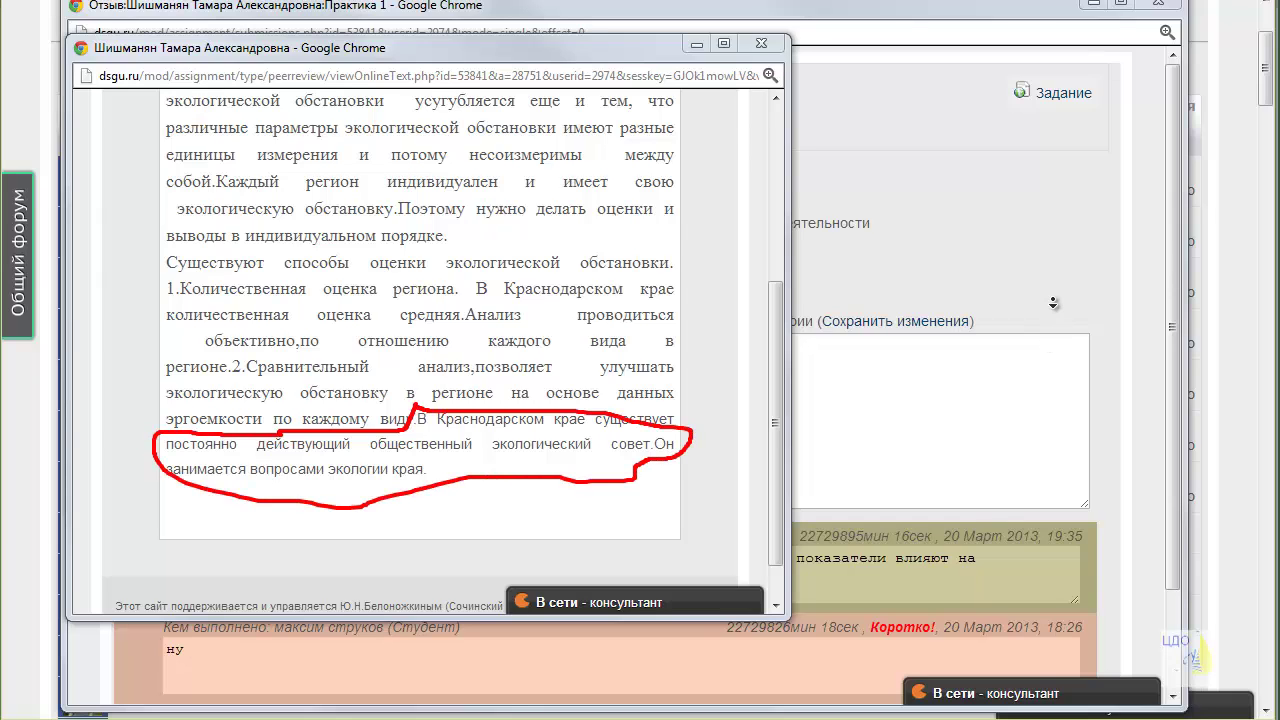
key(ctrl+w)
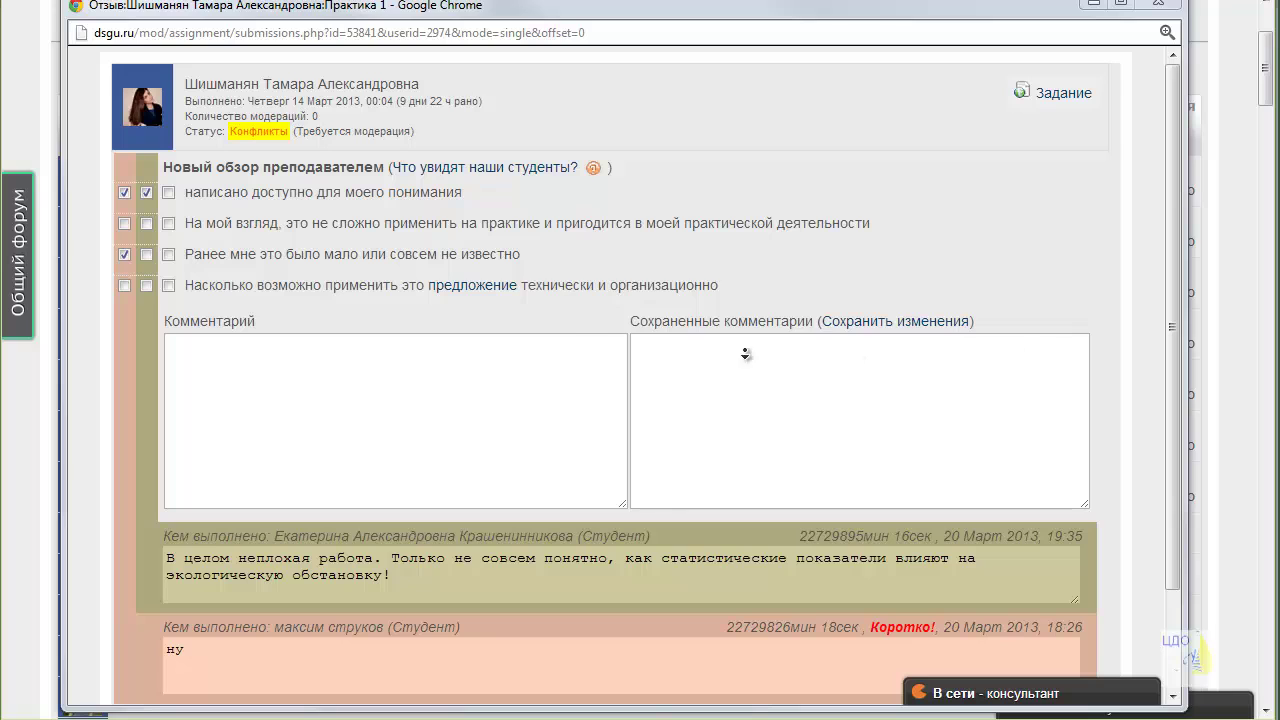
key(ctrl+w)
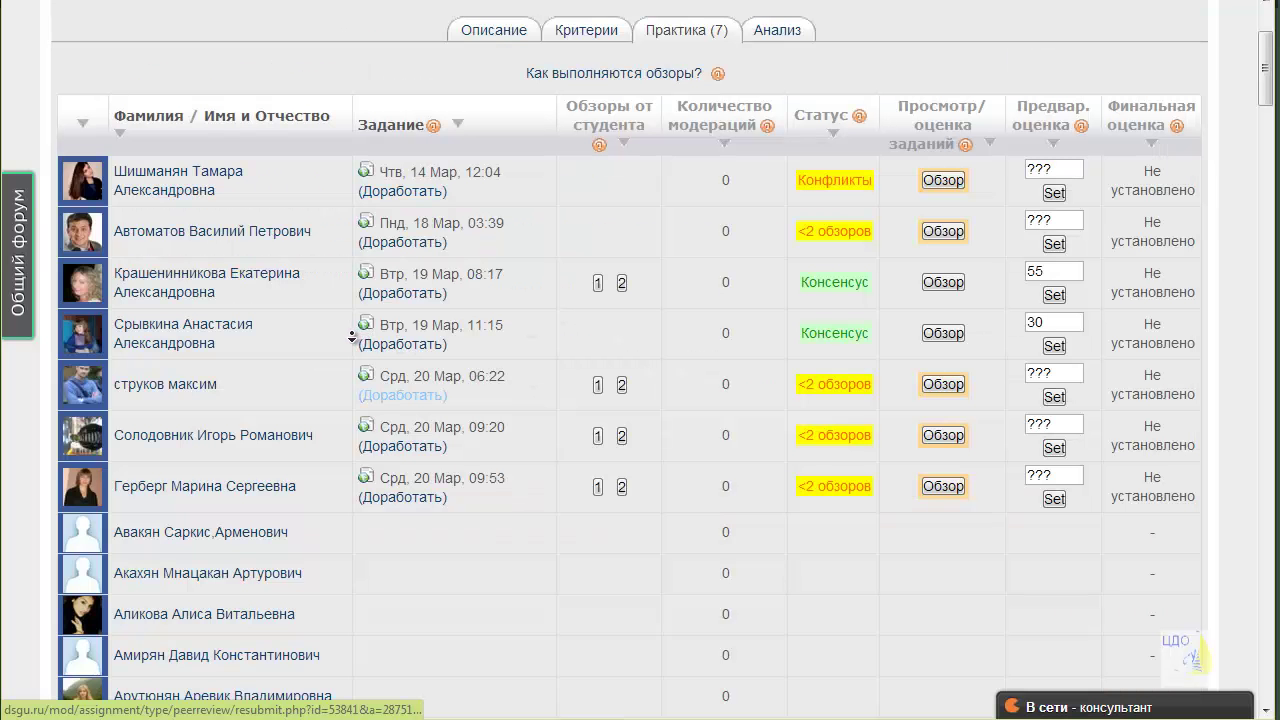
Open the rework form for the first student's submission and begin the answer with the student's first name and a comma.
click(456, 364)
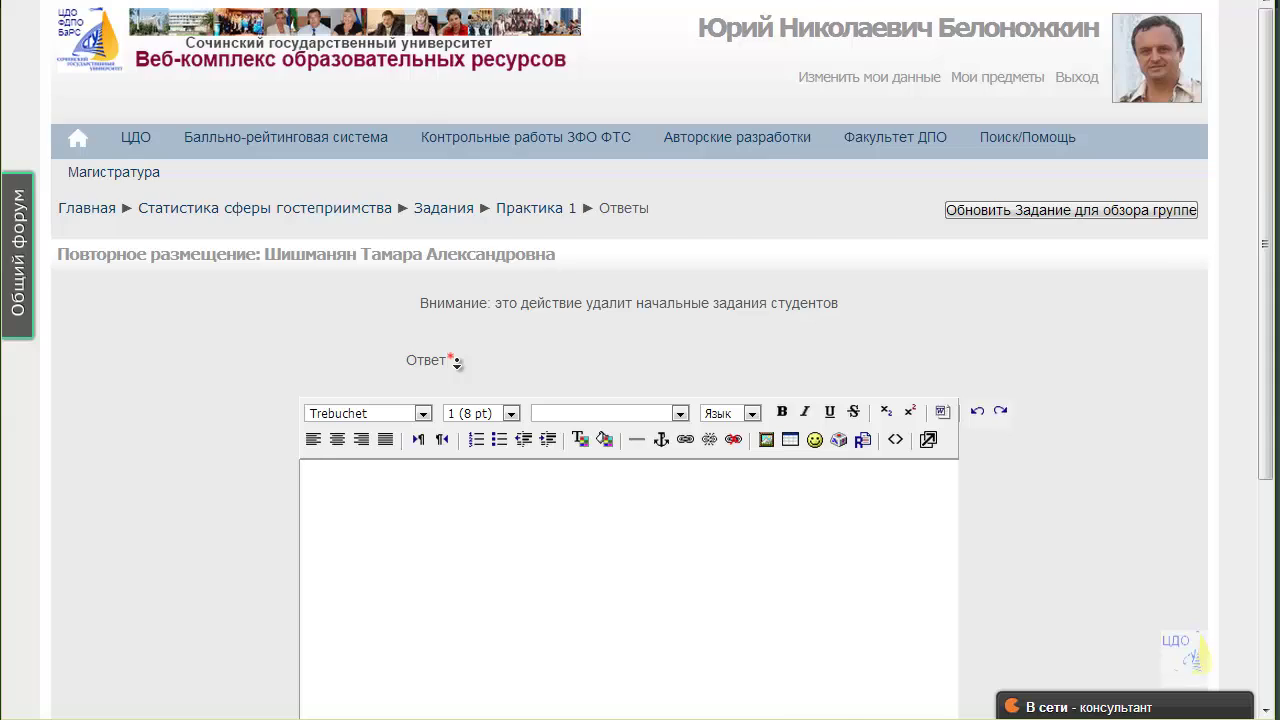
scroll(456, 362, down, 3)
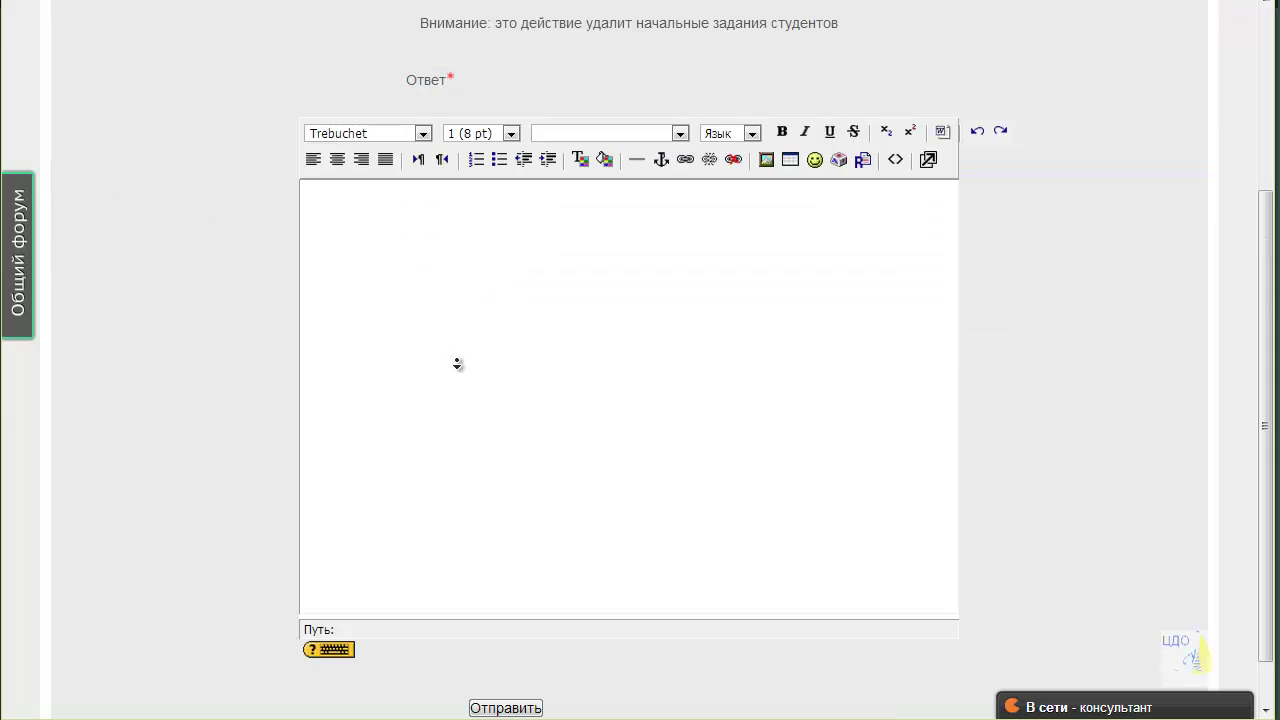
click(862, 354)
text(Тамара)
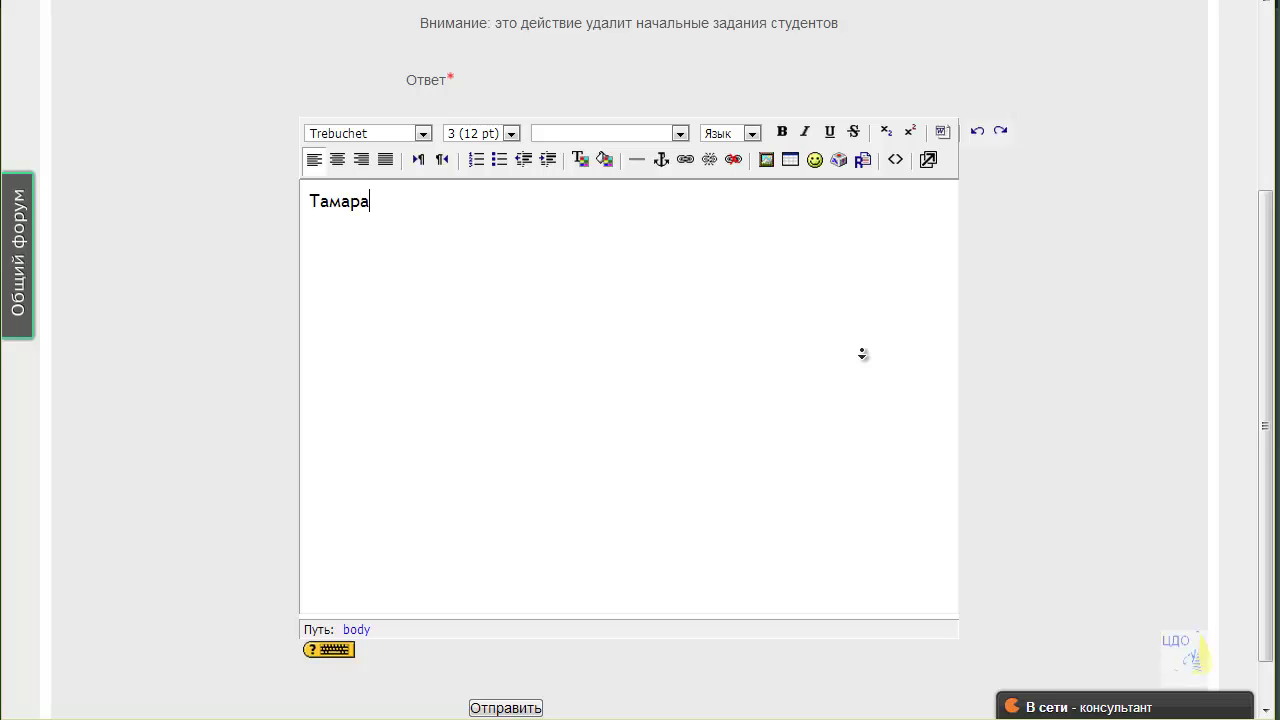
text(,)
key(Return)
Write "вынужден вернуть Ваше задание на доработку. Вы использовали заимствованный текст и не показали практические способы применения методов статистики." and sign with the teacher's name.
text(В)
key(BackSpace)
text(вынужден верну)
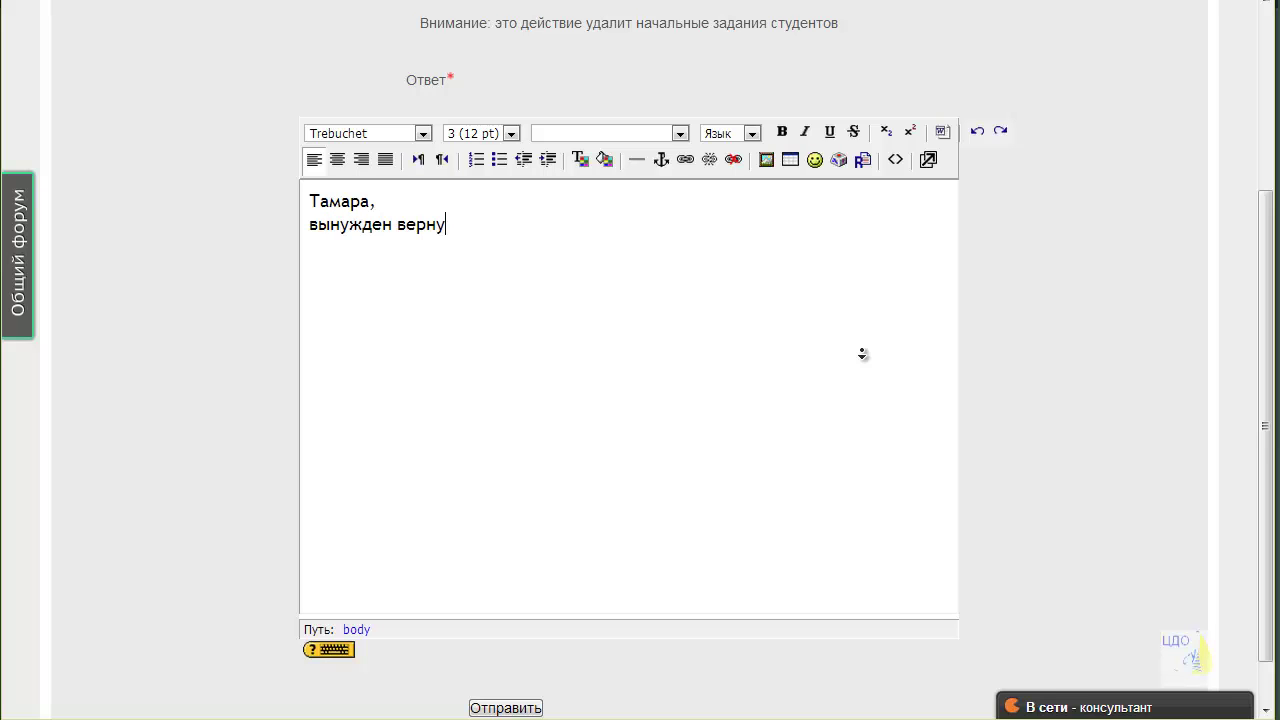
text(ть Ваше)
text(задание на доработку. Вы использовали заимствованный текст и не показали практические способы применения методов статистики. Юрий Николаевич.)
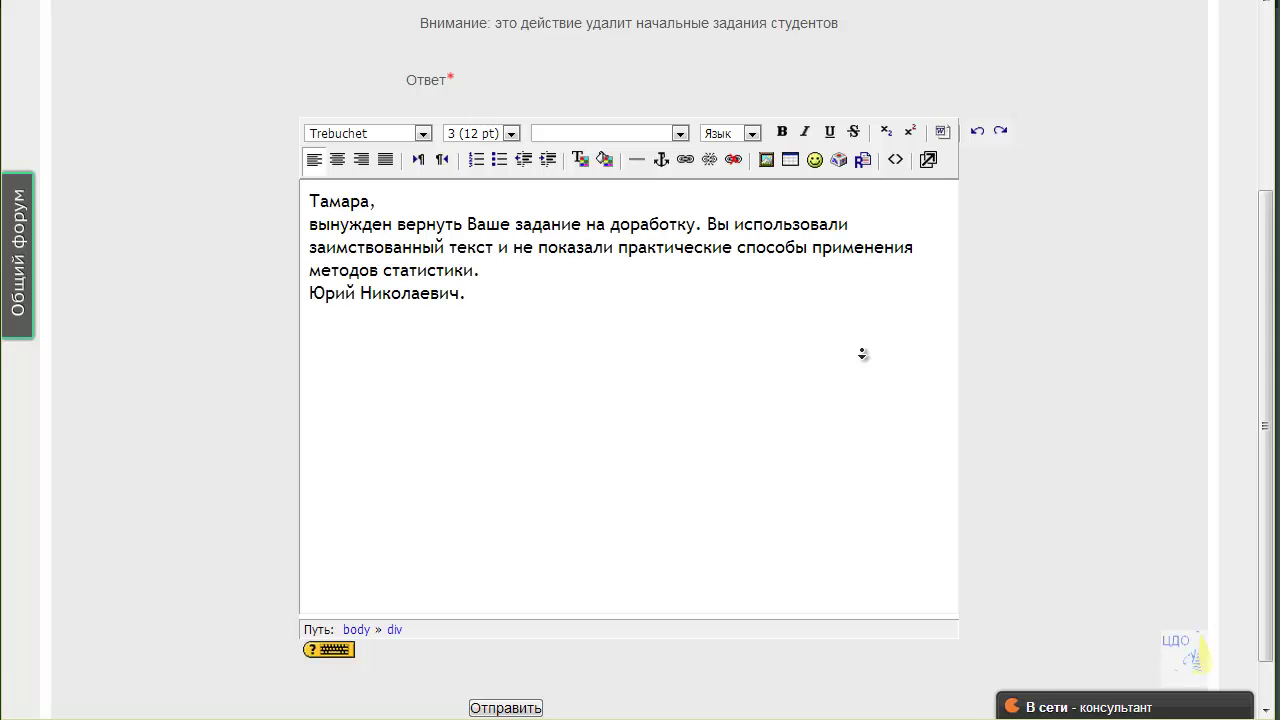
Send the rework message to the student and return to the Практика 1 submissions list.
scroll(862, 353, down, 1)
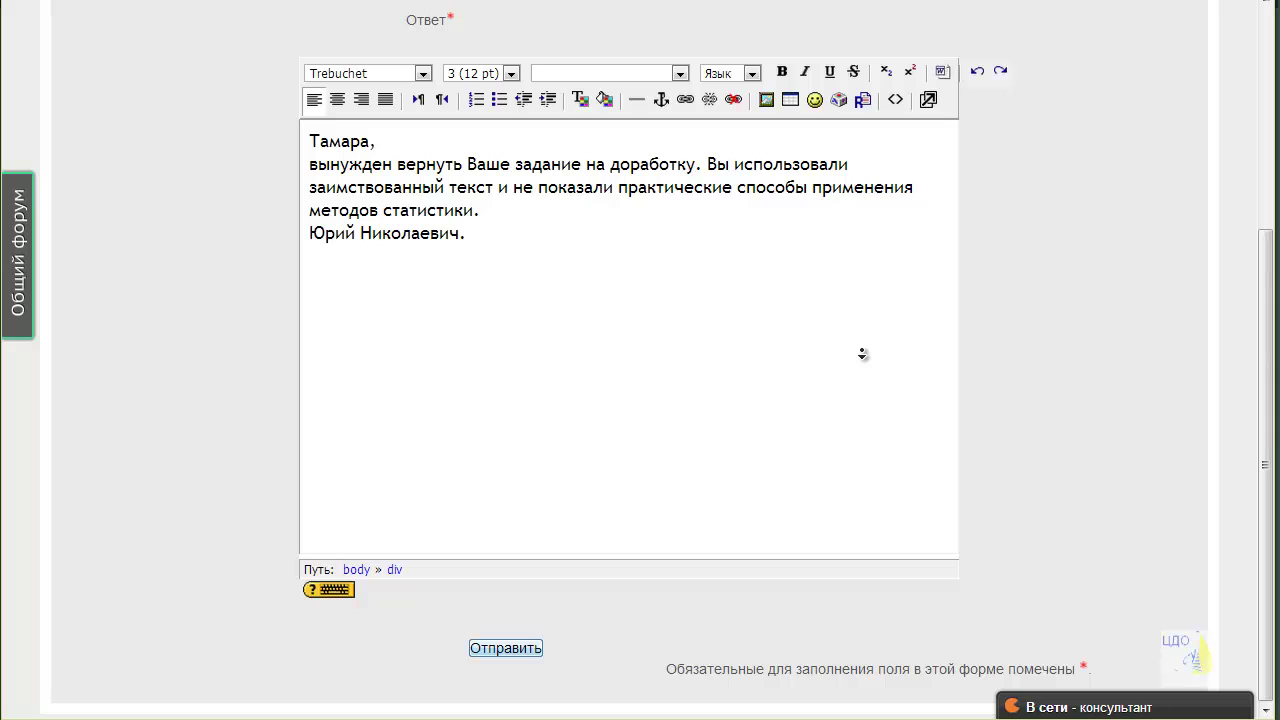
key(Return)
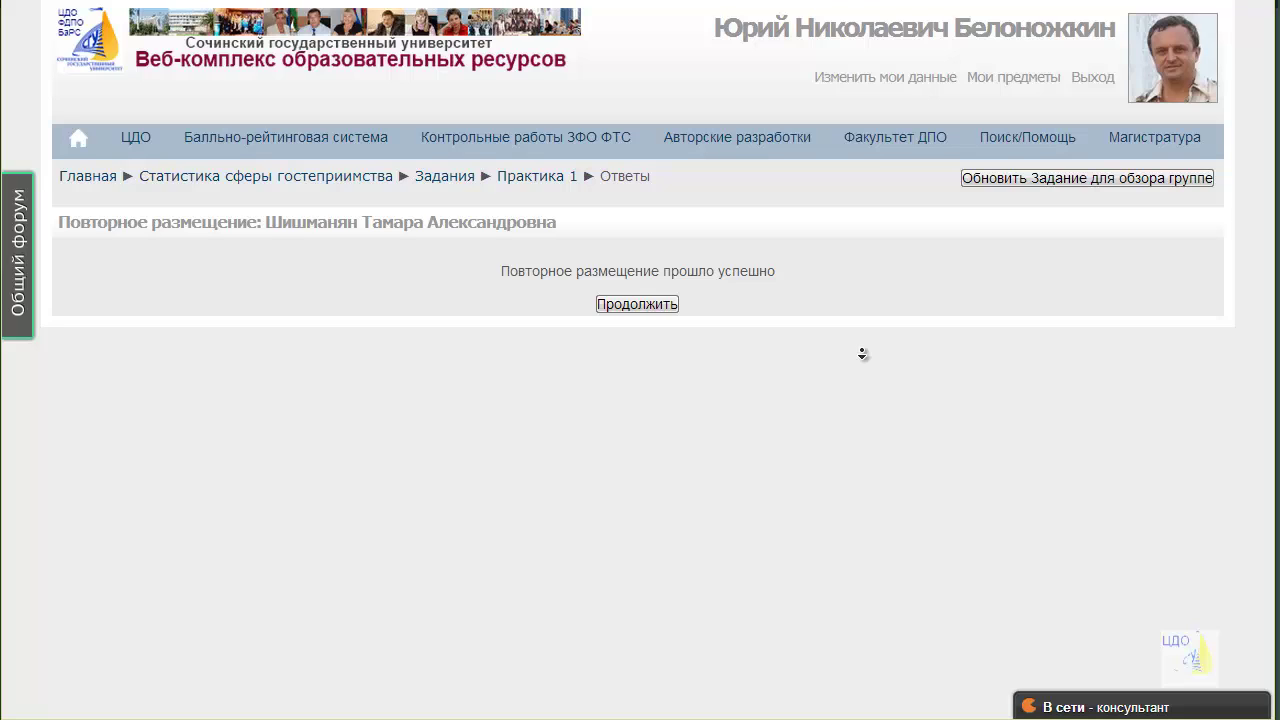
key(Return)
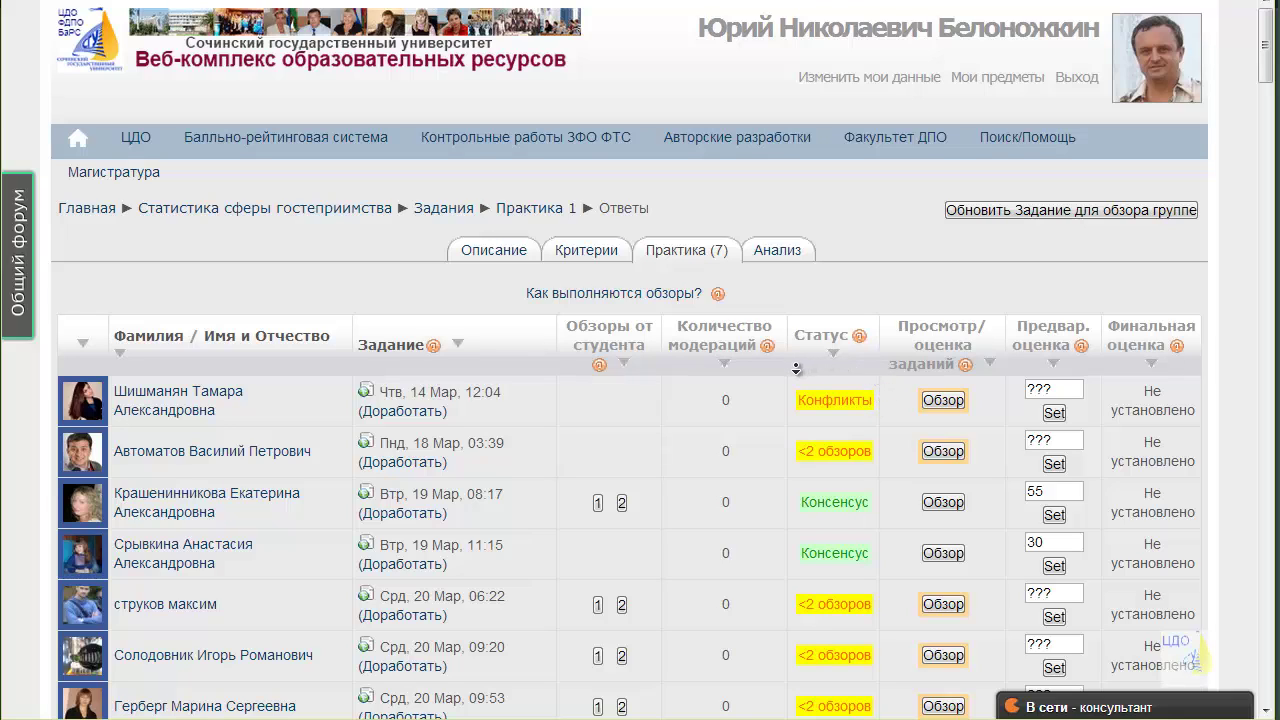
scroll(797, 369, down, 3)
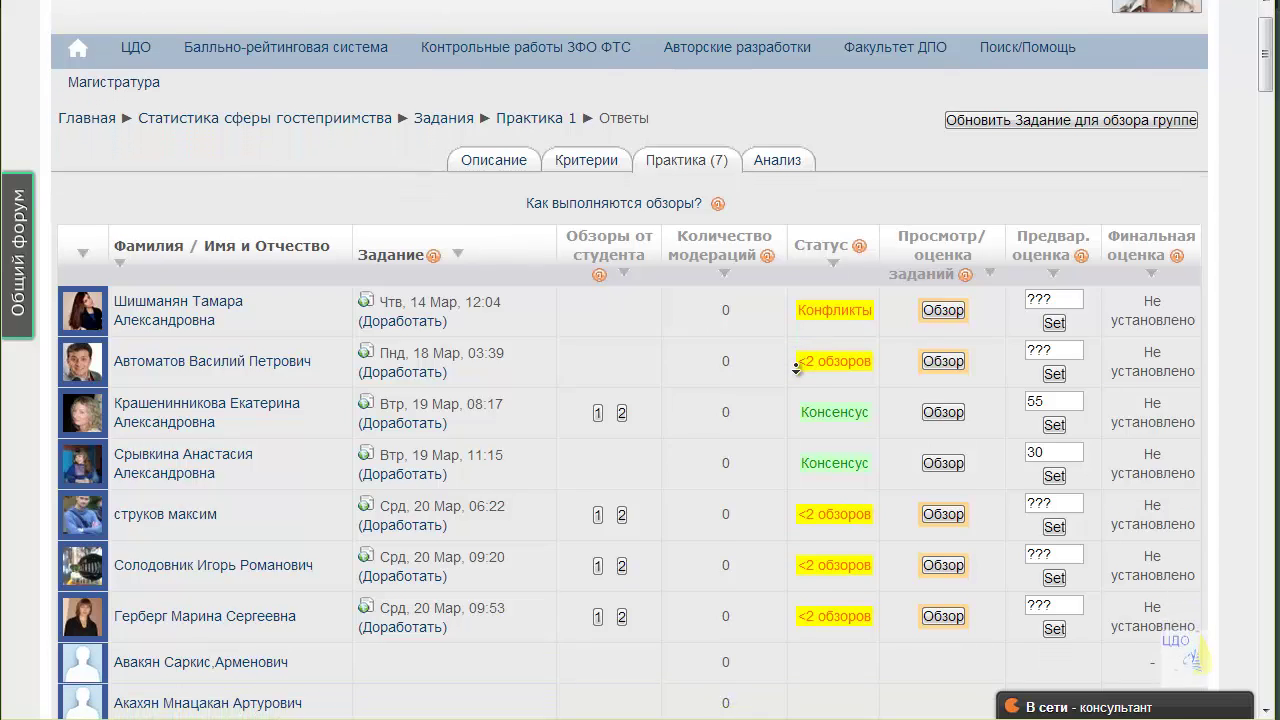
Examine Практика 1 from a student's account, from the stages, instructions and criteria down to the answer editor and its submission control.
key(alt+Left)
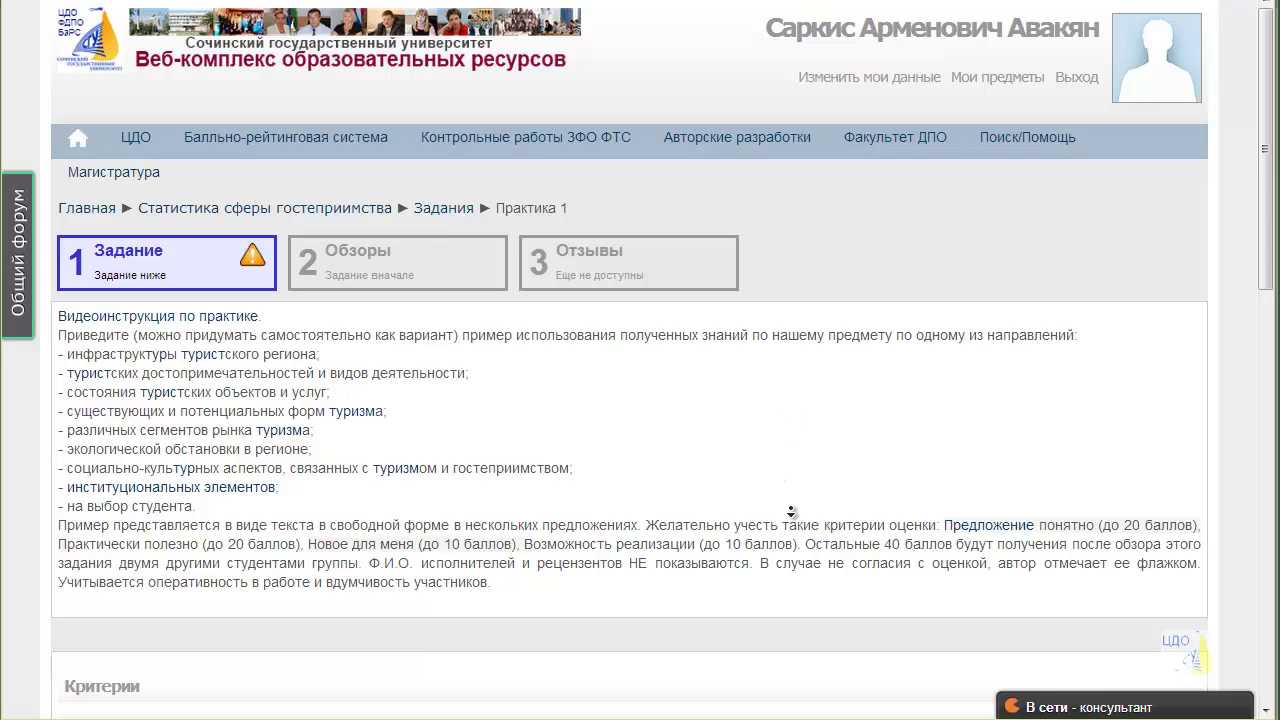
scroll(766, 489, down, 1)
scroll(766, 489, up, 1)
scroll(755, 481, down, 7)
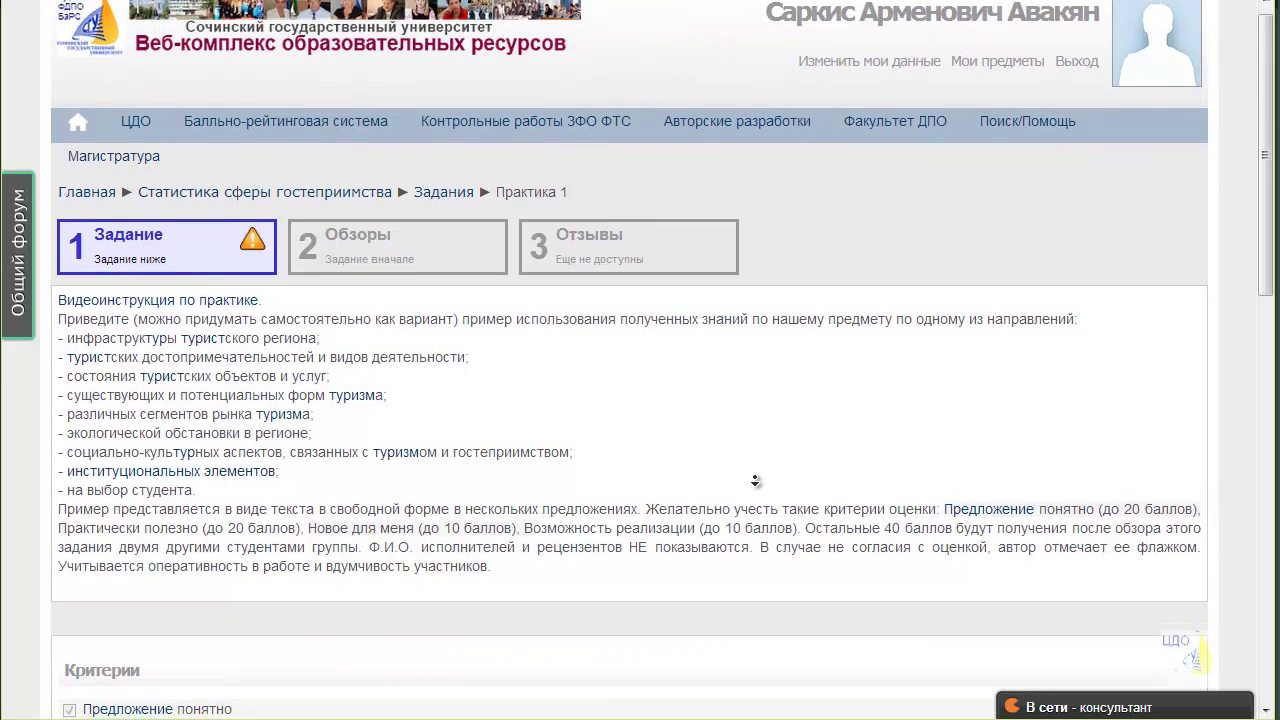
scroll(755, 481, down, 8)
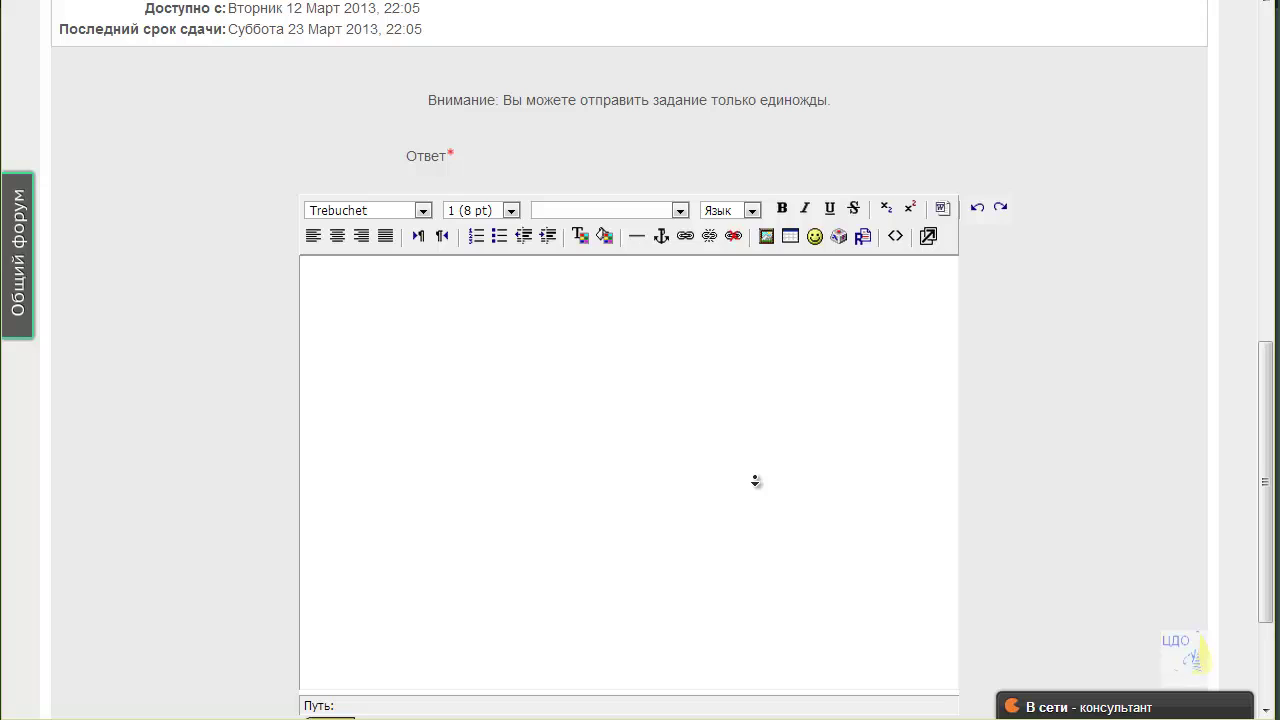
click(755, 481)
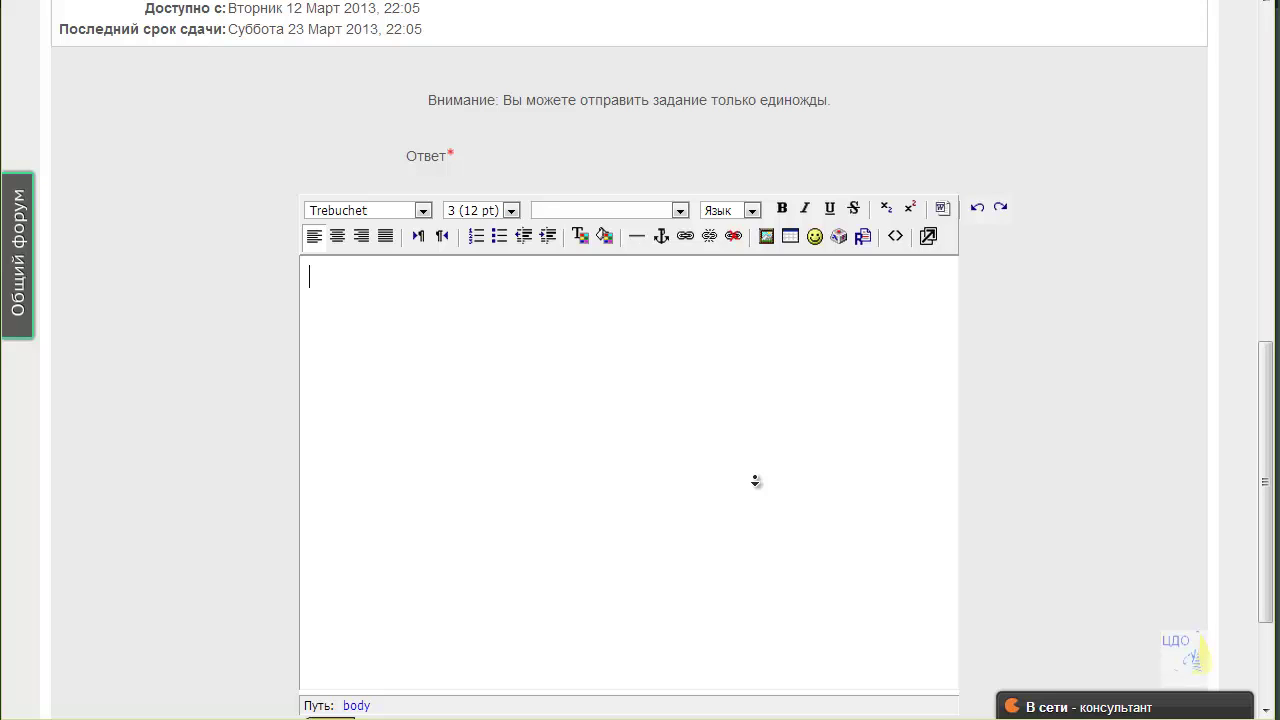
scroll(755, 481, down, 3)
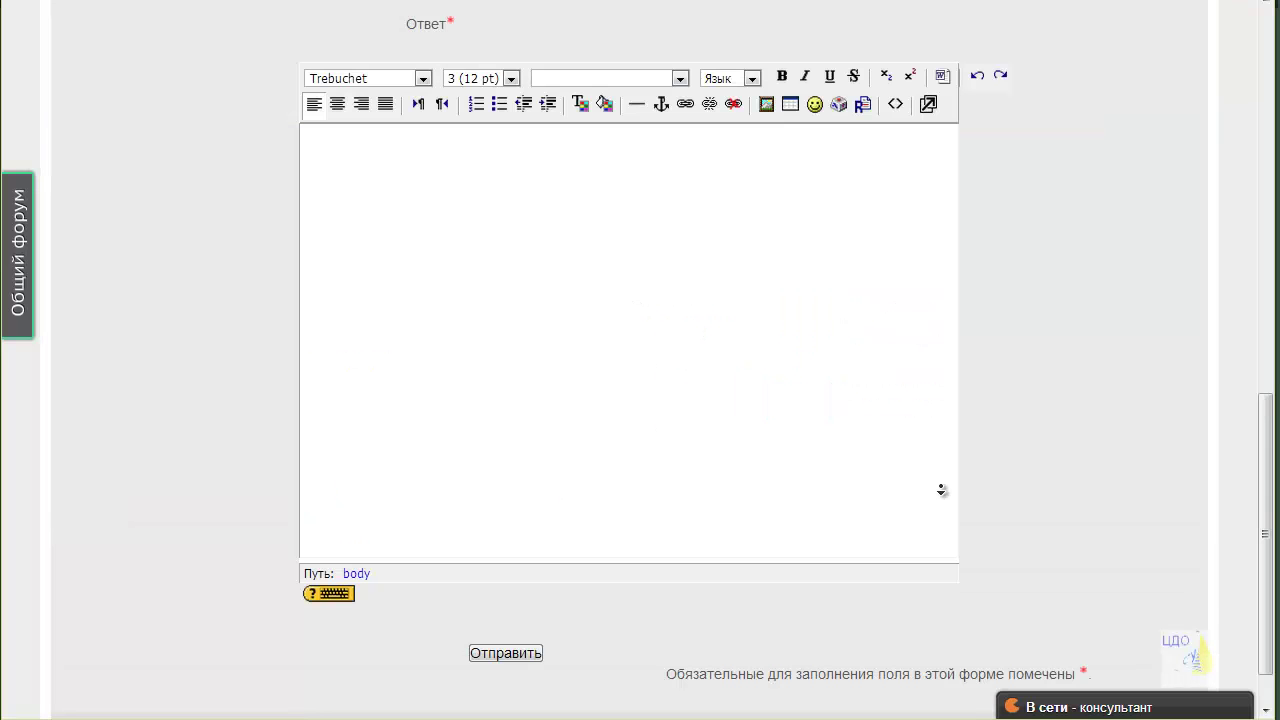
scroll(940, 490, up, 10)
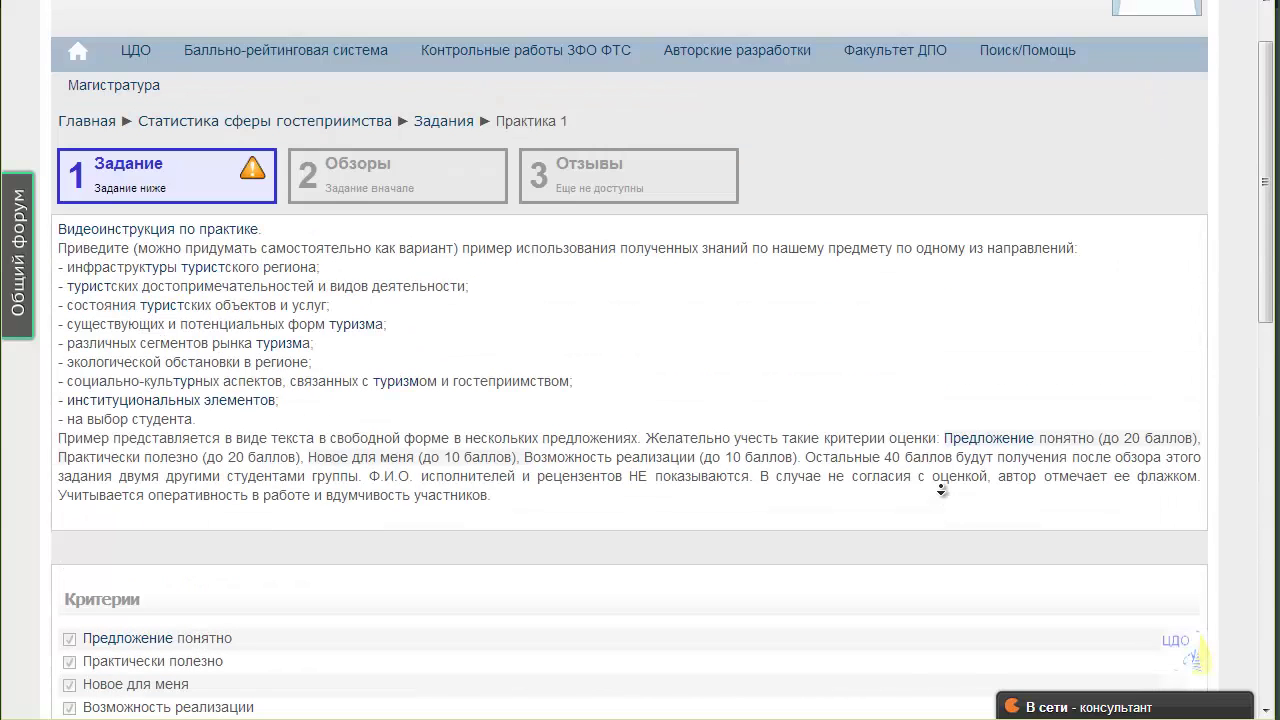
scroll(601, 489, down, 6)
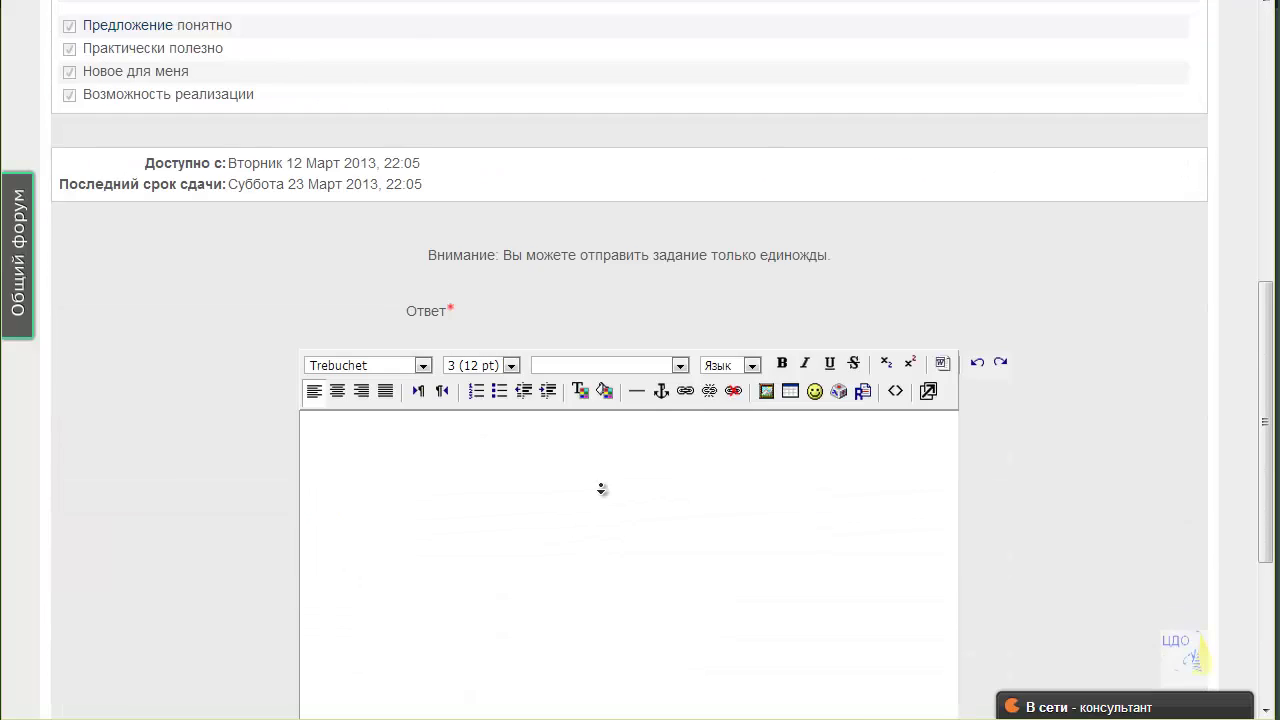
scroll(601, 489, down, 2)
Answer Практика 1 with "Это задание пробное, не нужно его оценивать." and submit it, confirming the one-time submission.
click(605, 488)
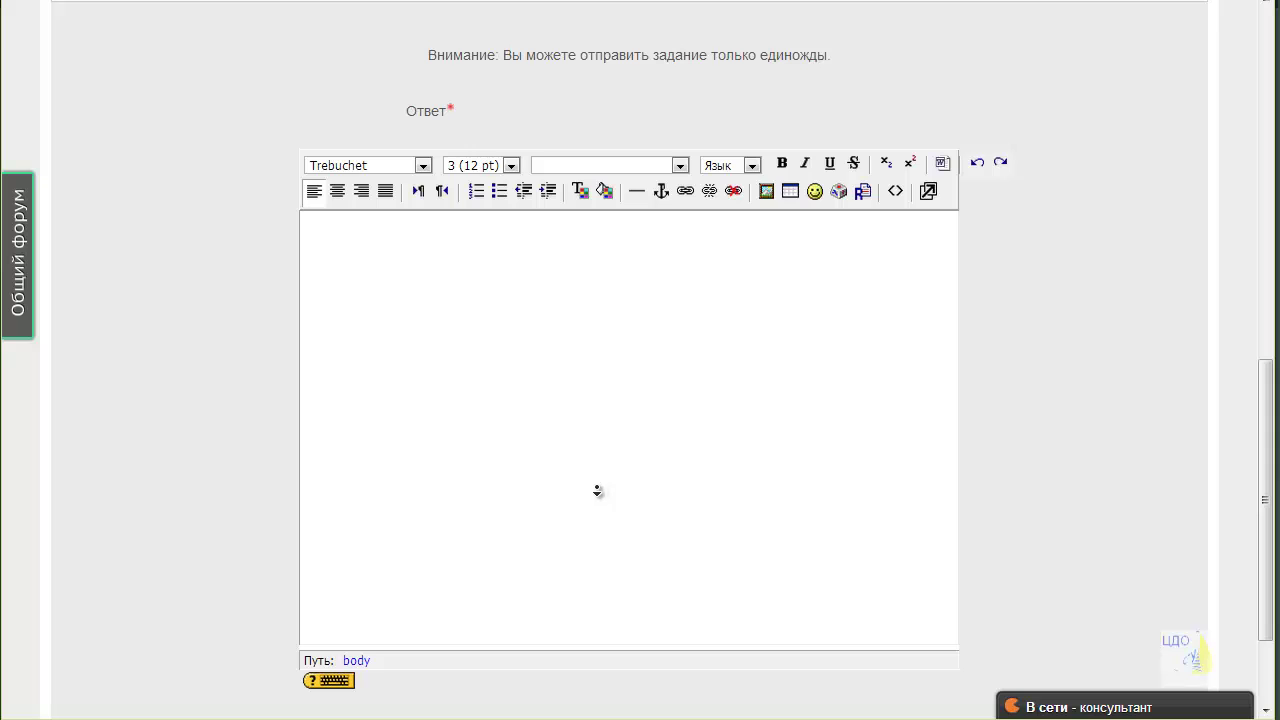
text(Это задание пробное, не нужно его оценивать.)
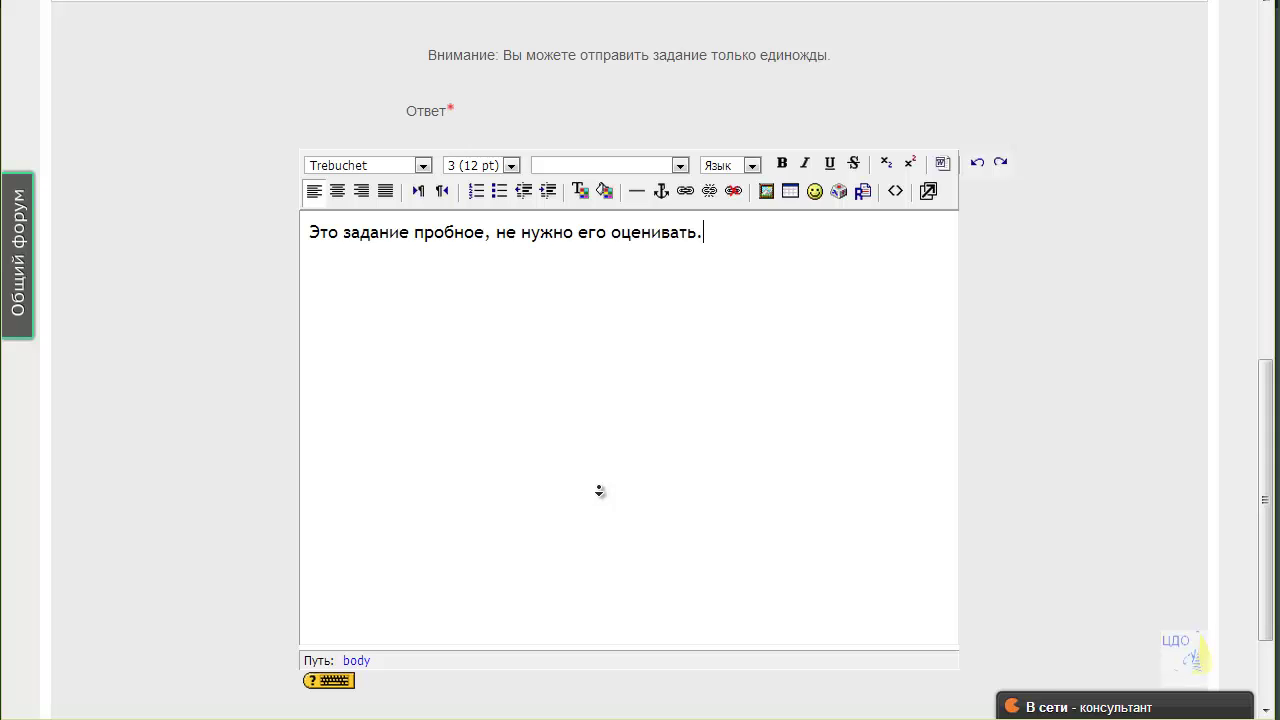
scroll(599, 490, down, 2)
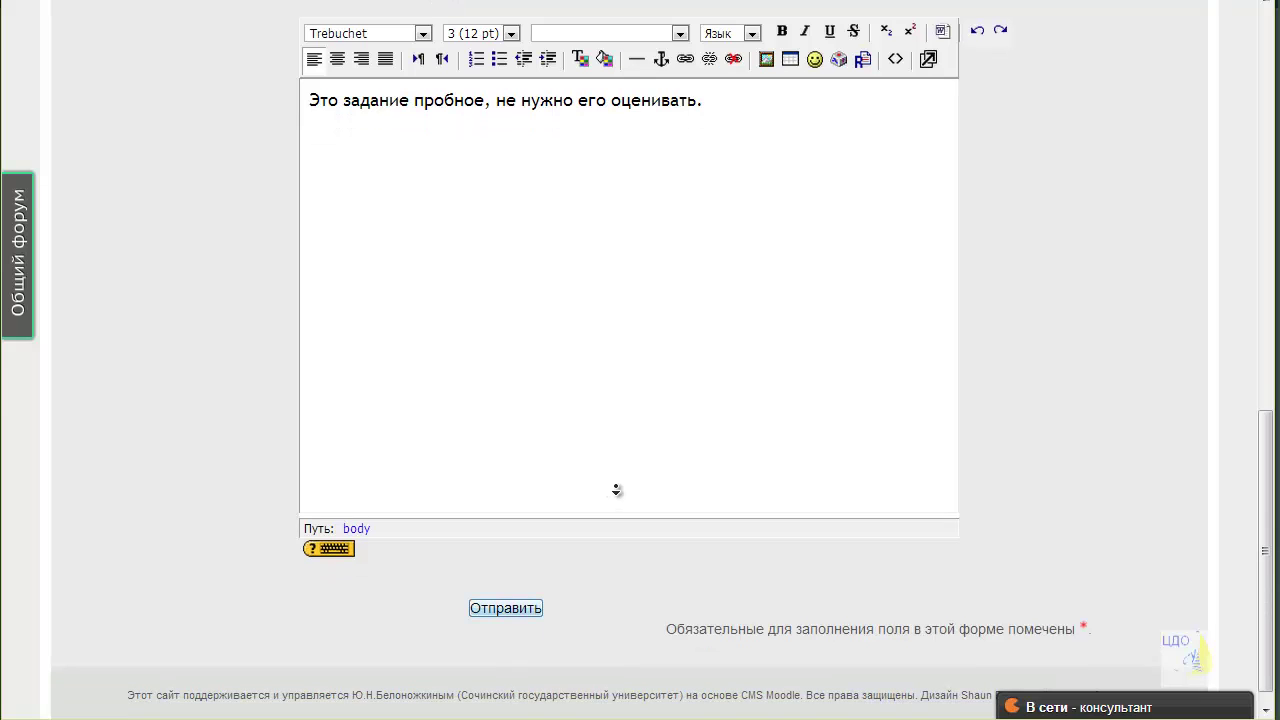
key(Return)
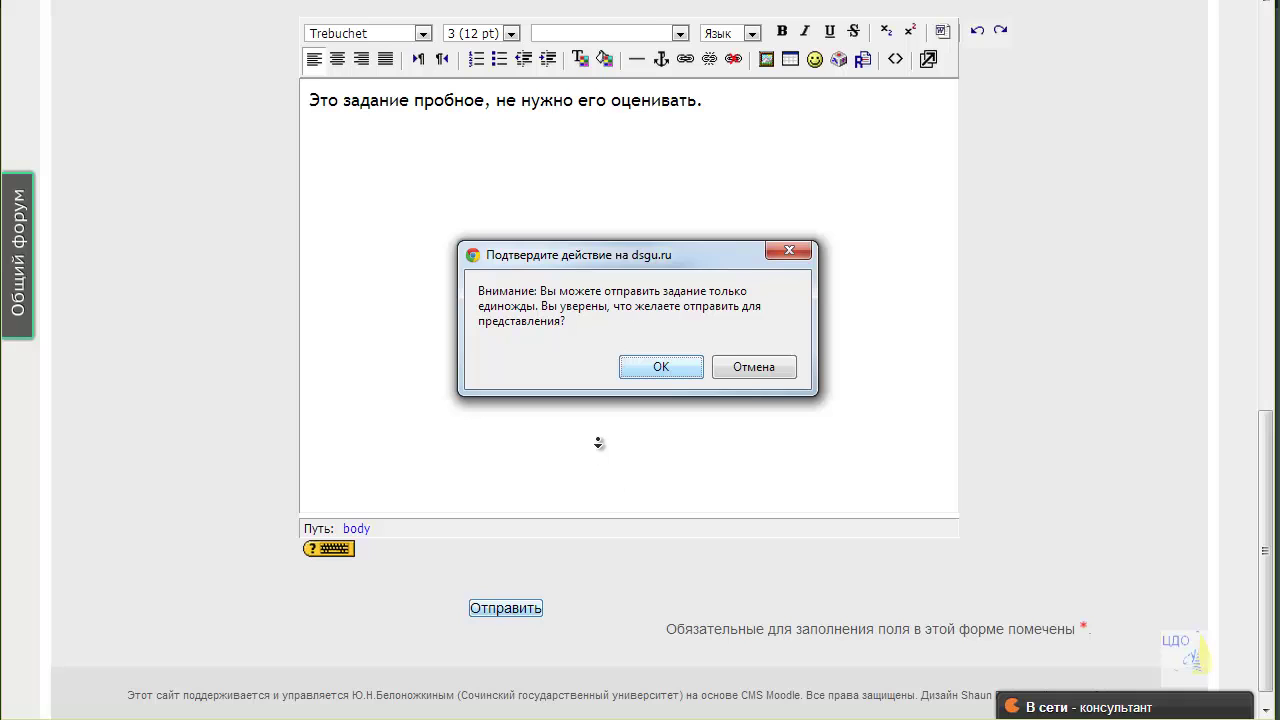
key(Return)
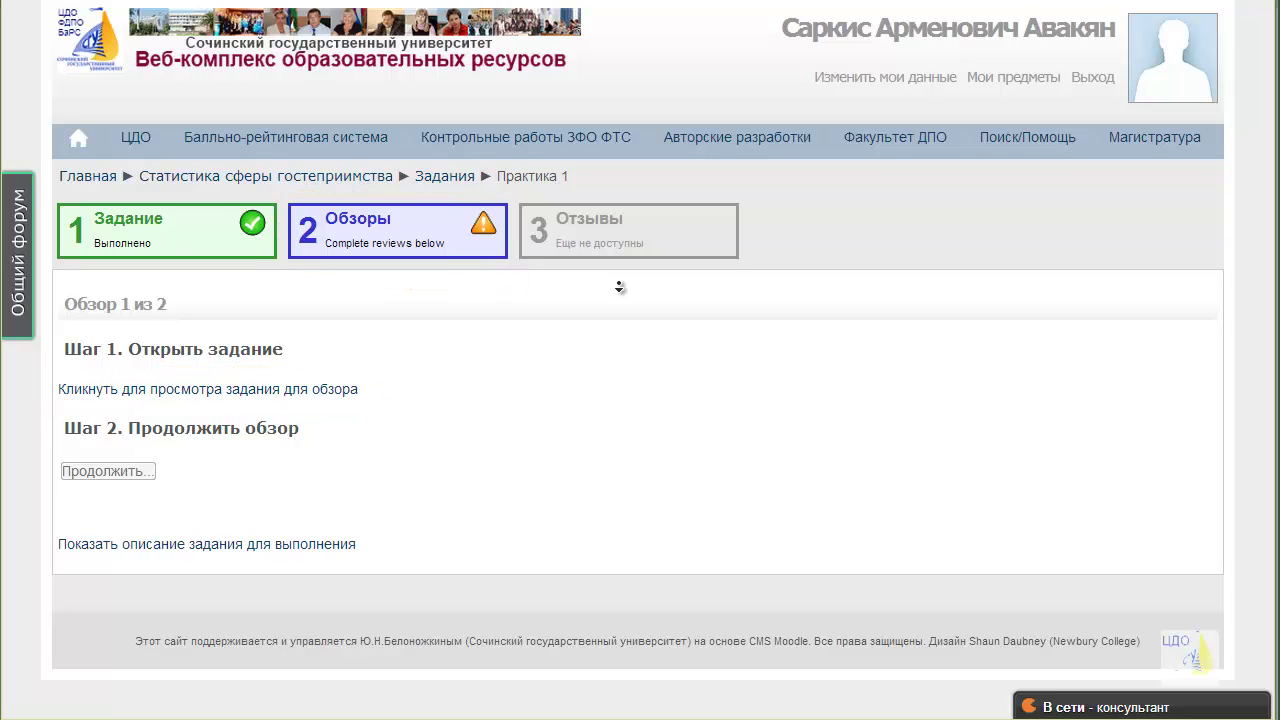
Open the assignment offered for review 1 of 2, read it through, and proceed to the review form.
click(208, 389)
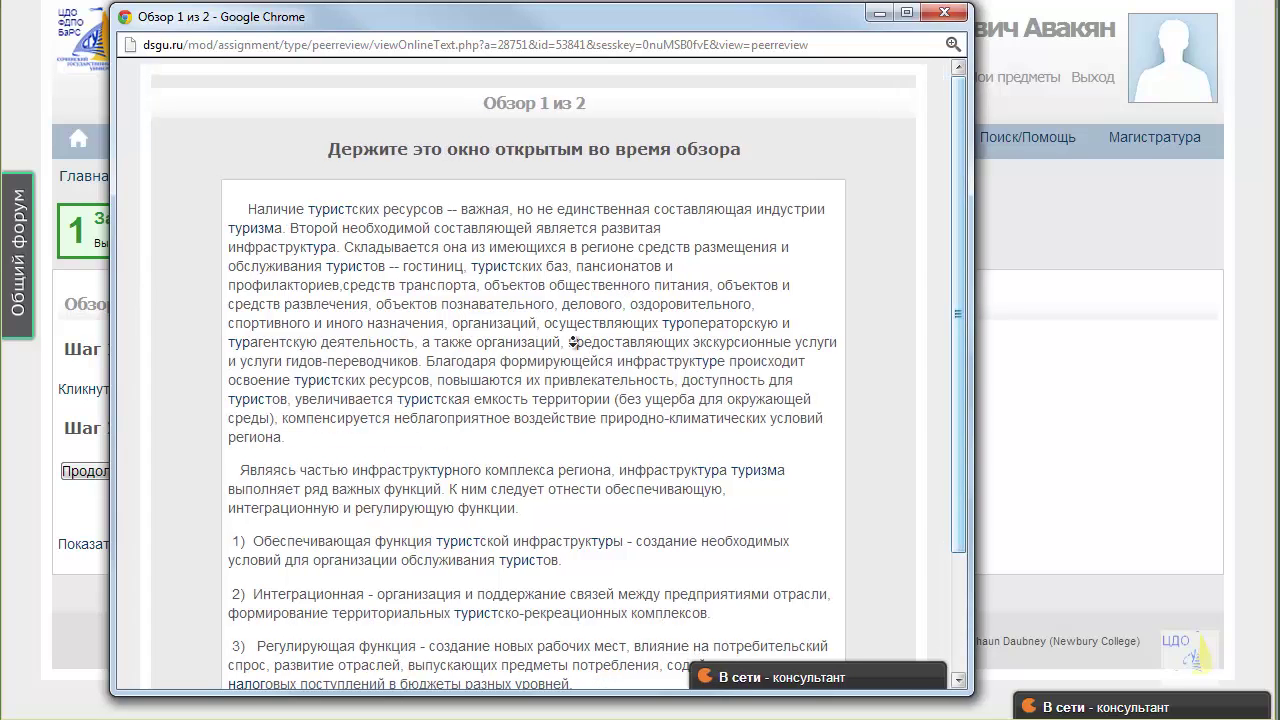
scroll(568, 344, down, 2)
scroll(358, 492, down, 3)
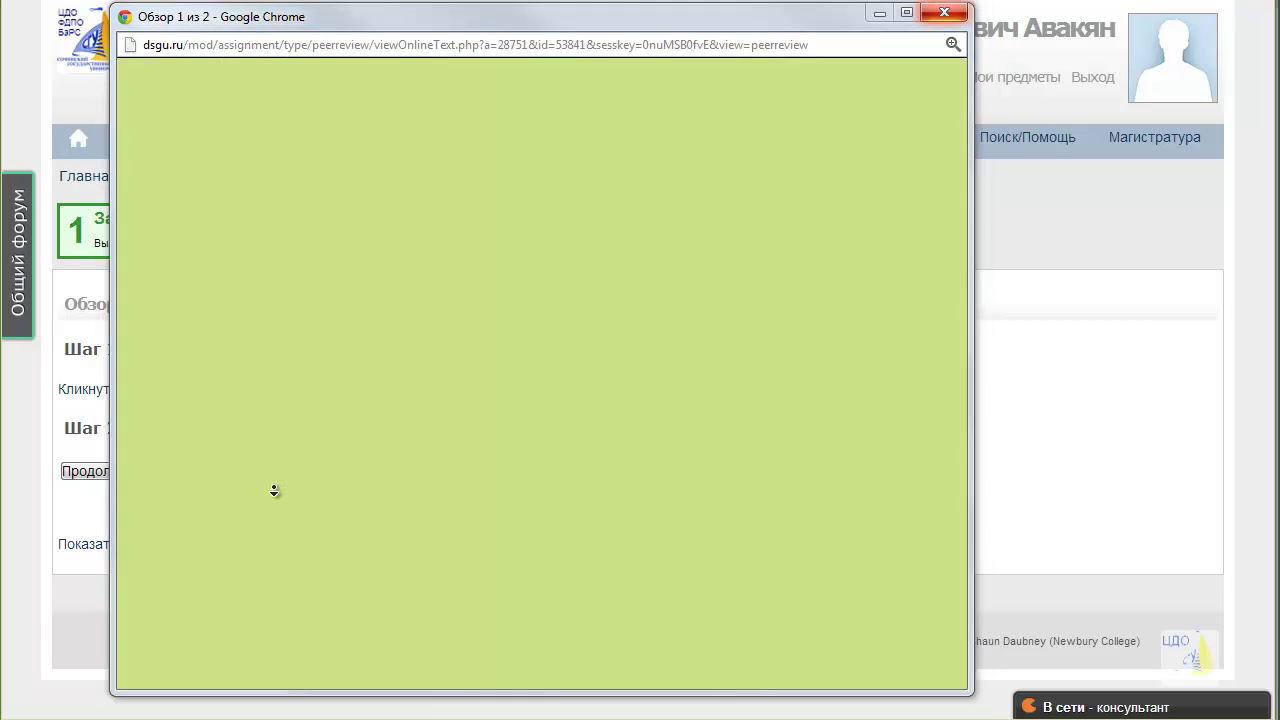
key(ctrl+w)
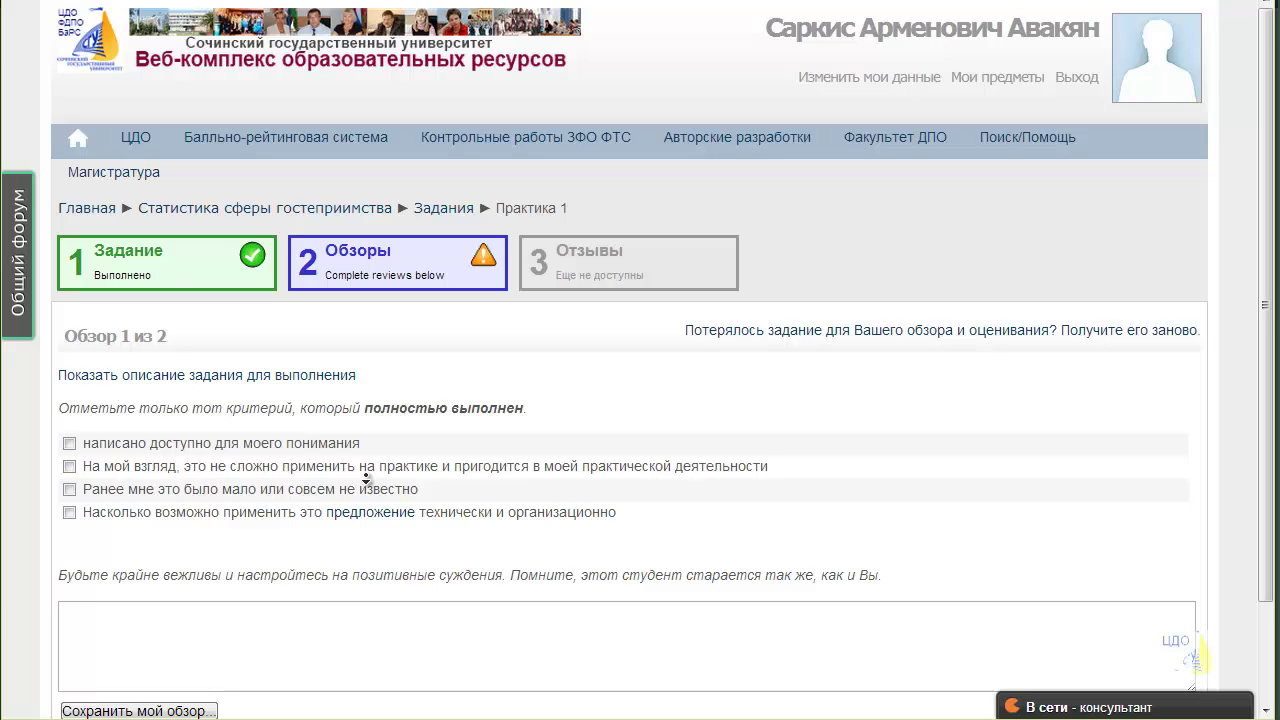
Save the first review with all four criteria met and the comment "Мне очень понравилось то, как были раскрыты практические вопросы применения статистики в работе гостиницы.".
key(space)
key(Tab)
key(space)
key(Tab)
key(space)
key(Tab)
key(space)
key(Tab)
key(Tab)
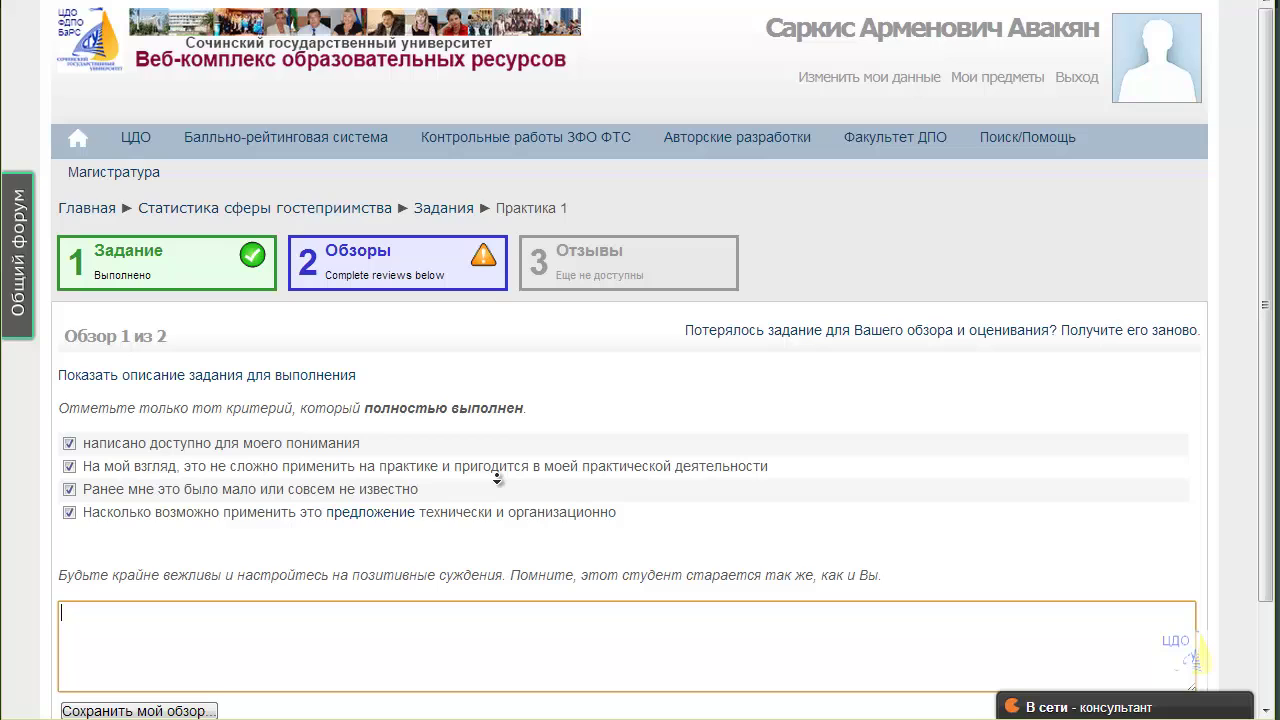
text(Мне очень понравилось то, как были раскрыты практические вопросы применения статистики в работе гостиницы.)
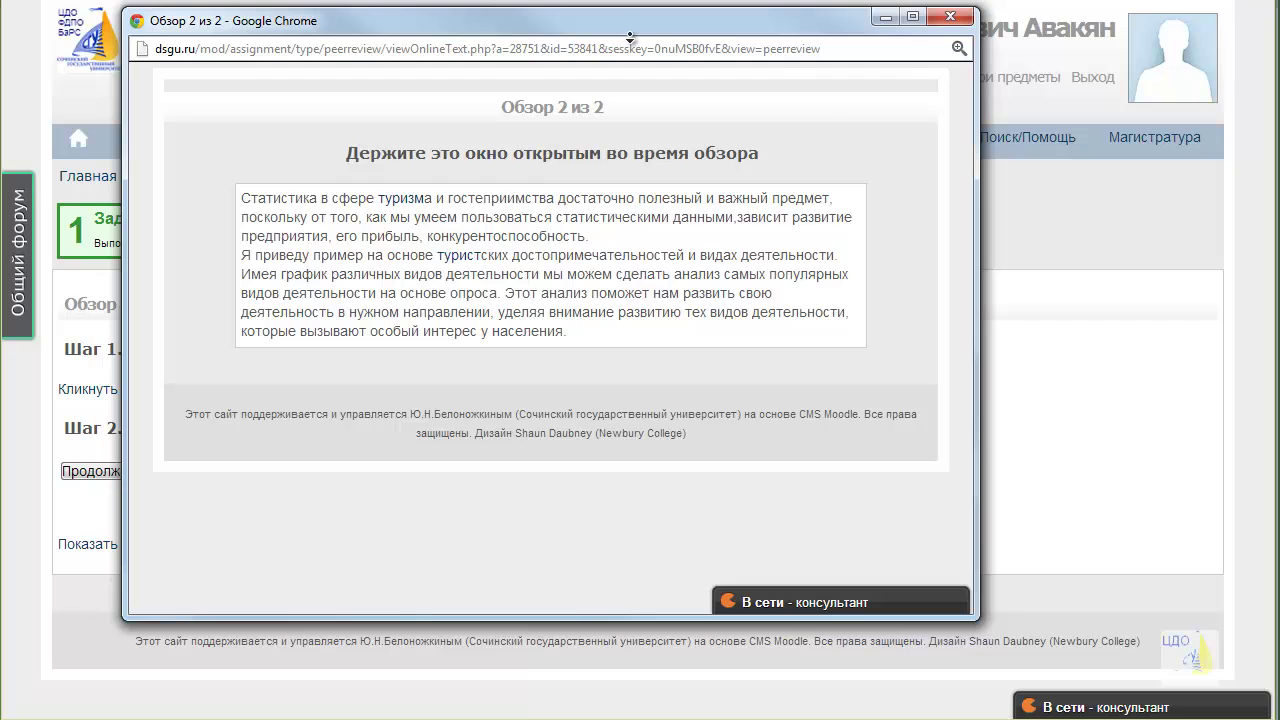
Close the second assignment's text, continue to its review form, and mark only the practical-use and previously-unknown criteria as met.
key(ctrl+w)
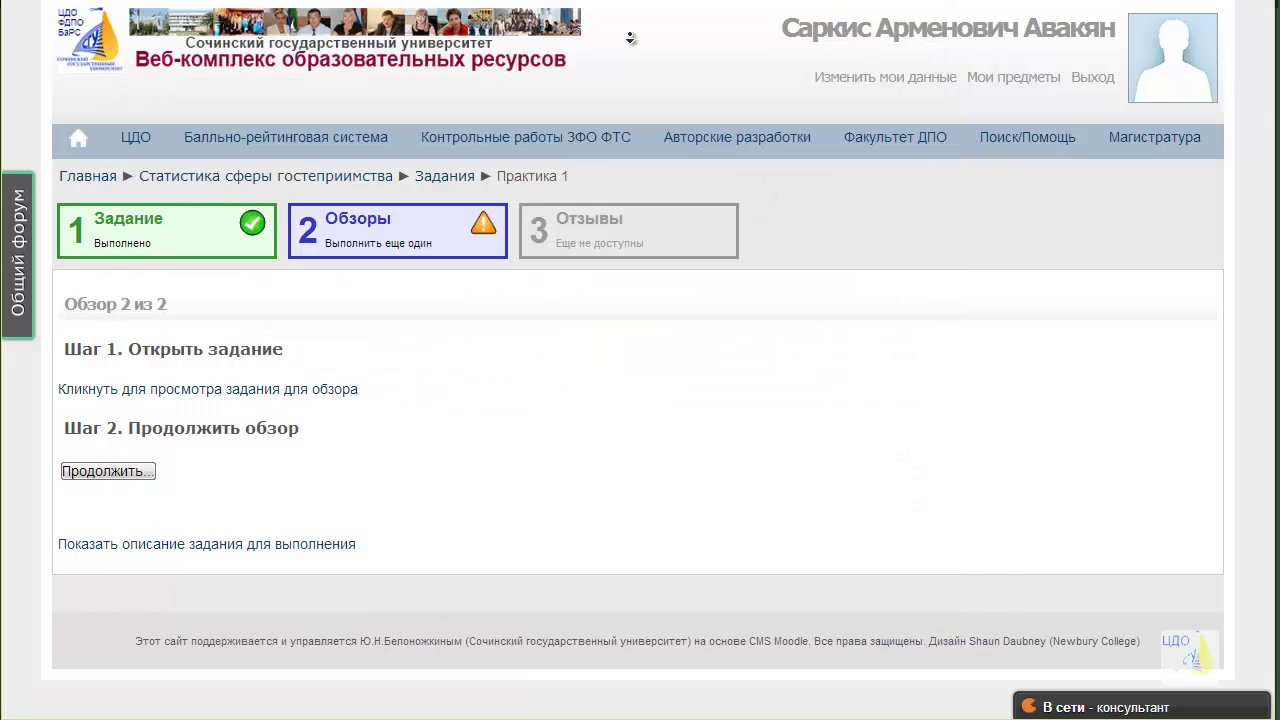
key(Return)
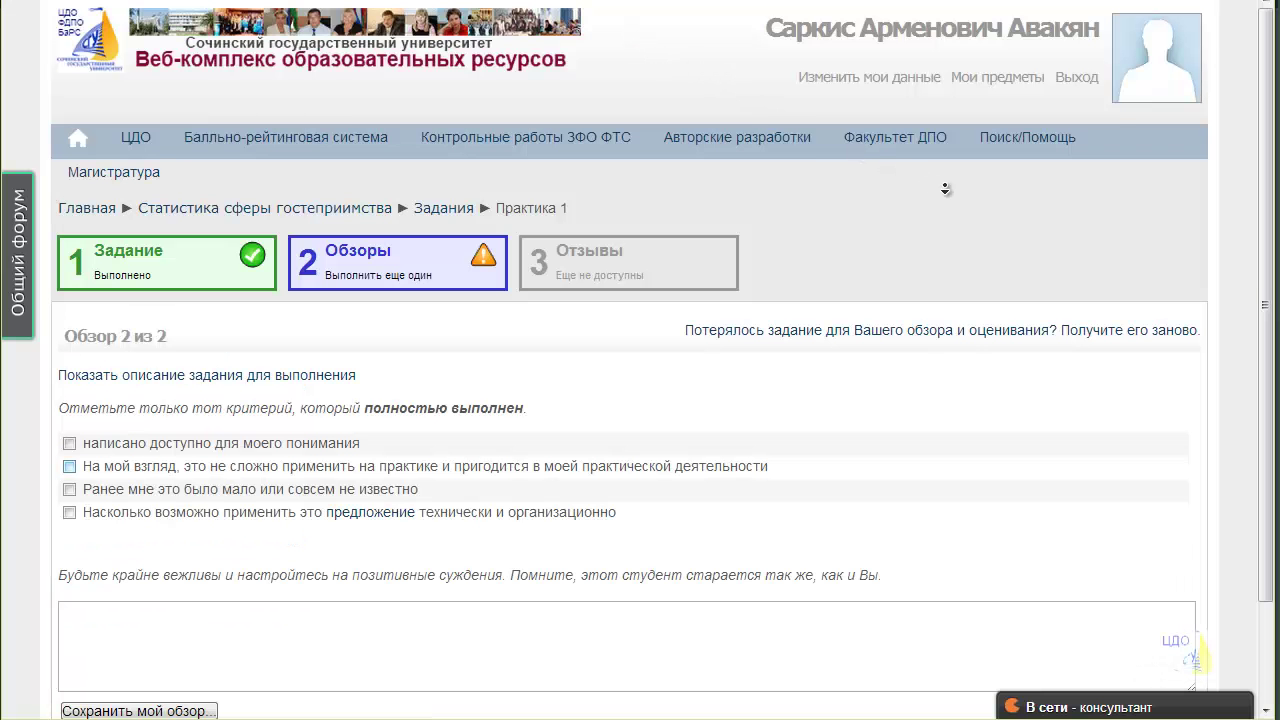
key(space)
key(Tab)
key(space)
key(Tab)
key(Tab)
Comment "Мне не понятно, какие именно расчетные формулы можно использовать при анализе использования туристских достопримечательностей." on the second review and save it.
text(Мне не понятно, какие именно расчетные формулы можно использовать при анализе использования туристских достопримечательностей.)
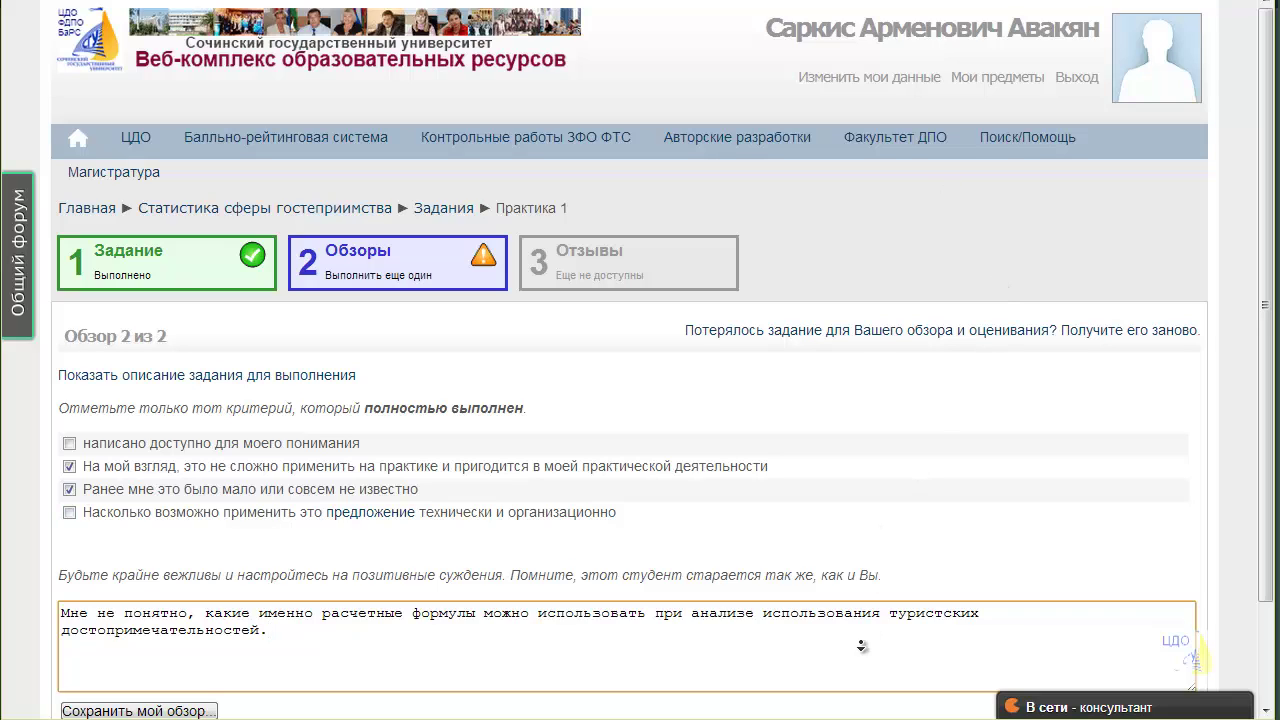
key(Tab)
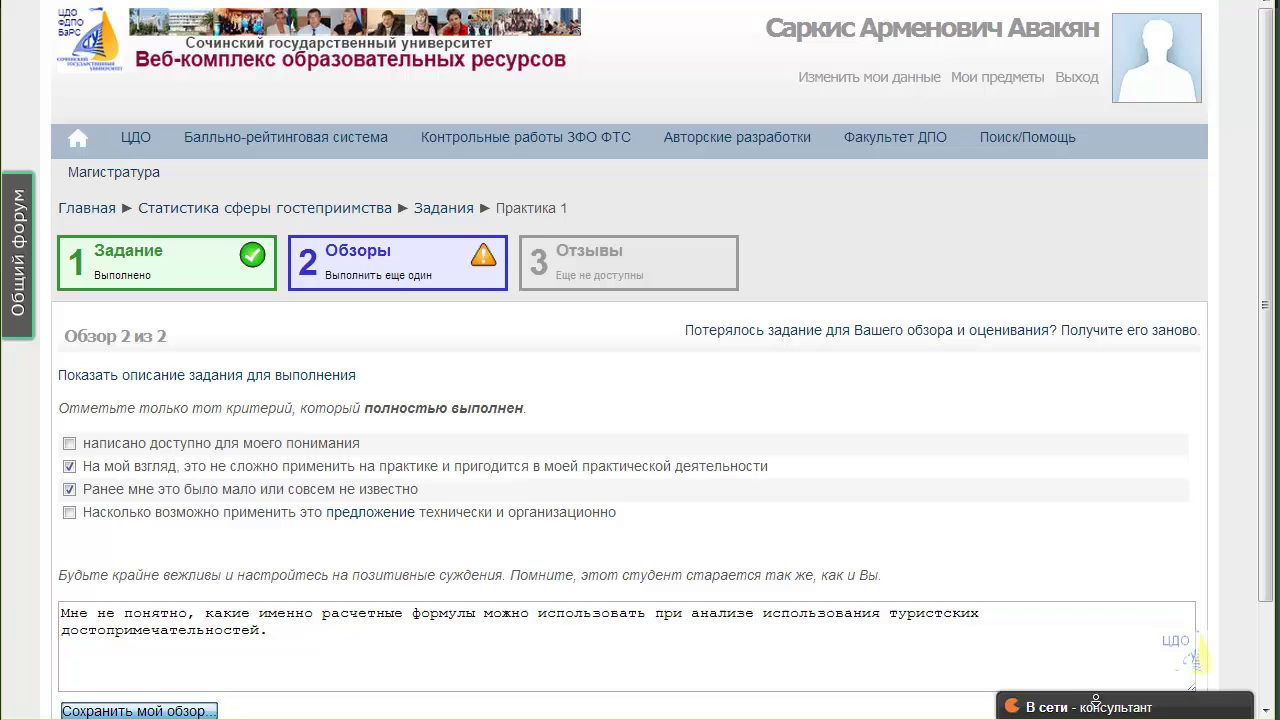
key(Return)
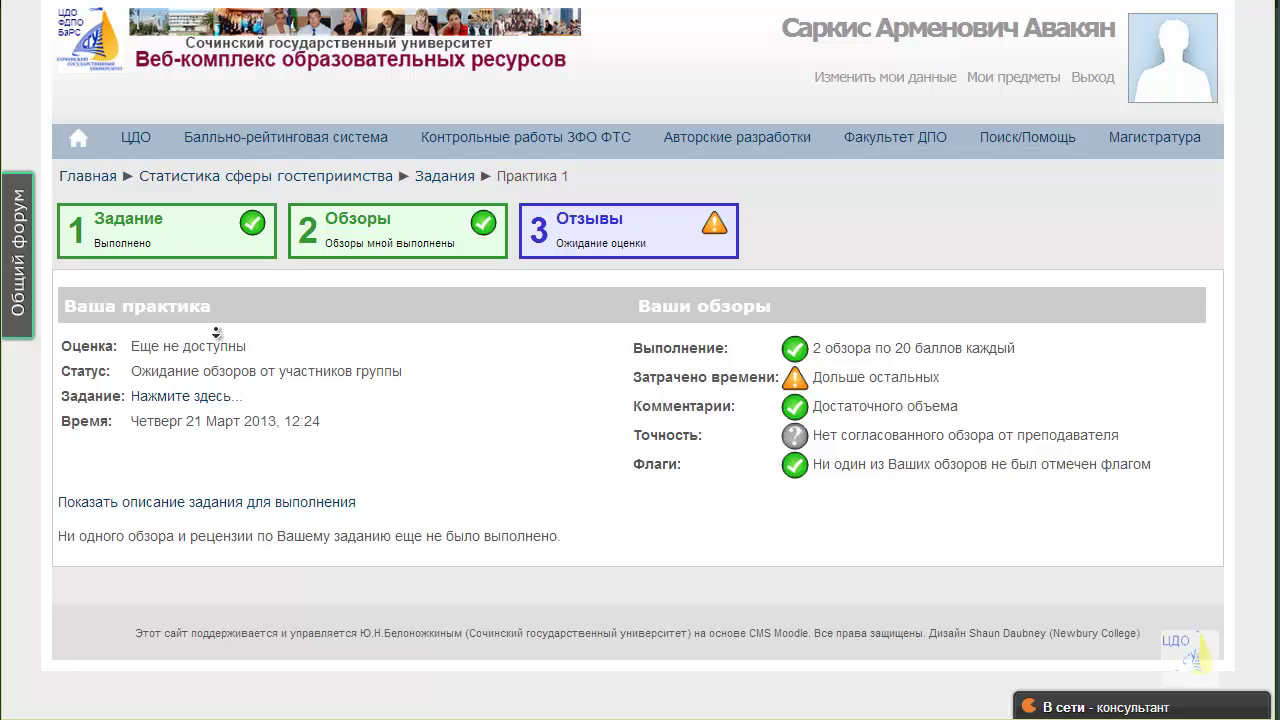
Check the Практика 1 submissions list from the teacher's account and reload it.
click(150, 213)
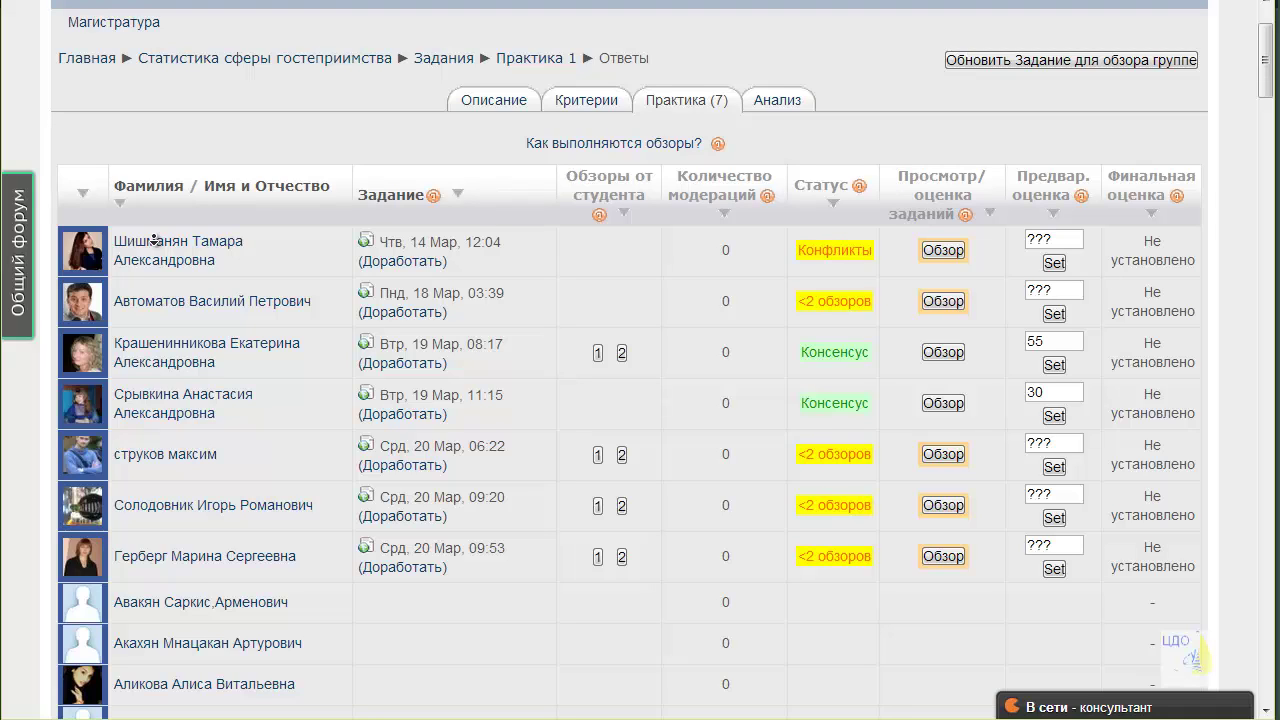
key(F5)
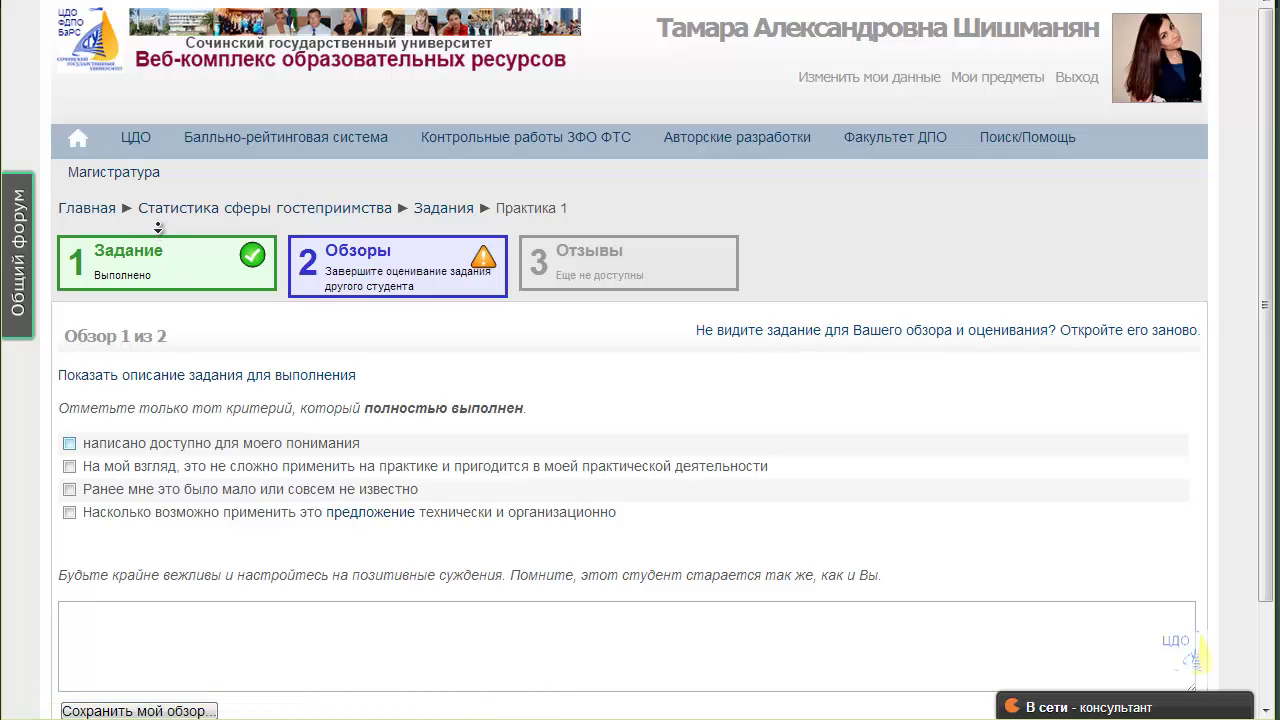
click(69, 443)
click(69, 466)
click(69, 443)
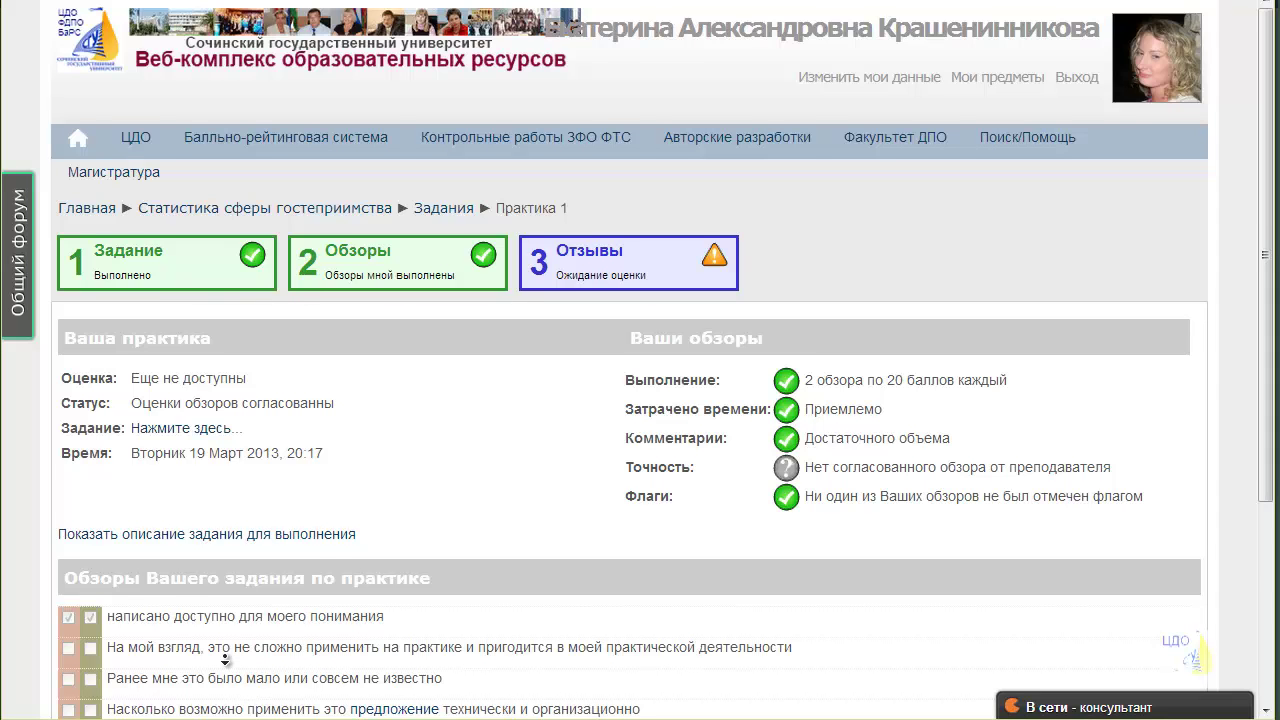
From a reviewed student's account, flag the review by Студент 1 for the teacher's attention.
scroll(225, 660, down, 2)
scroll(225, 660, down, 3)
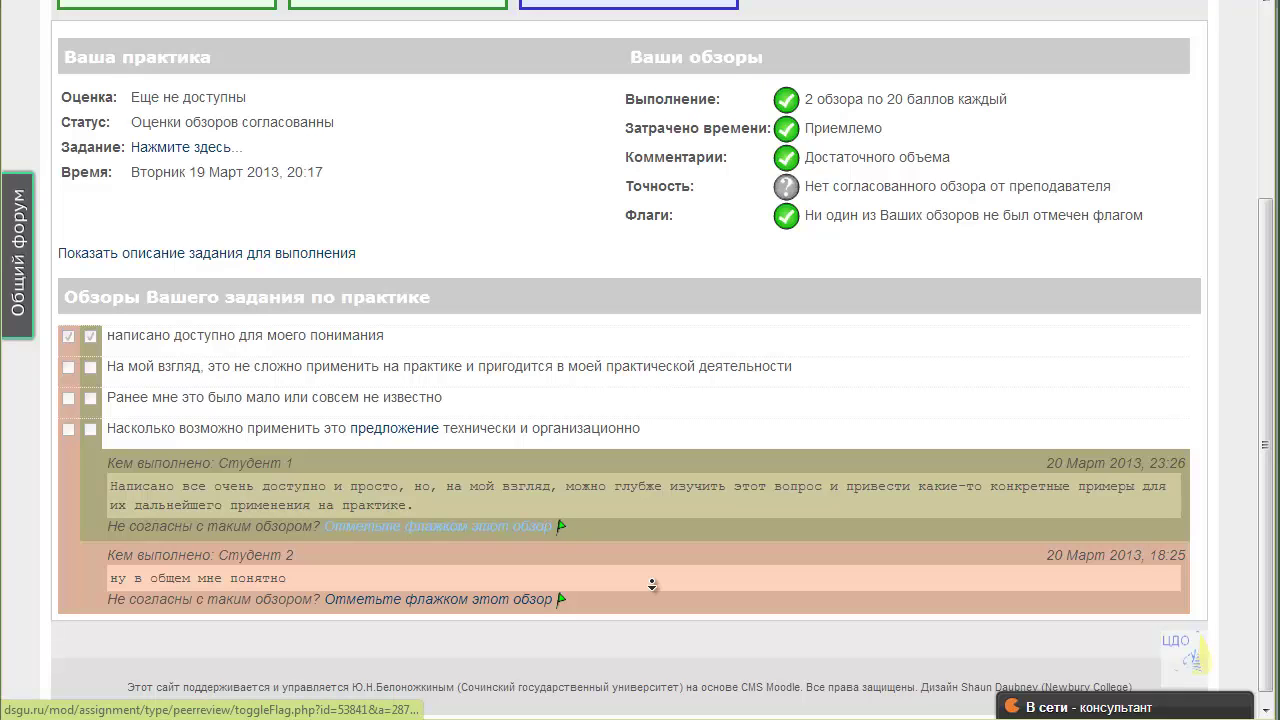
click(437, 526)
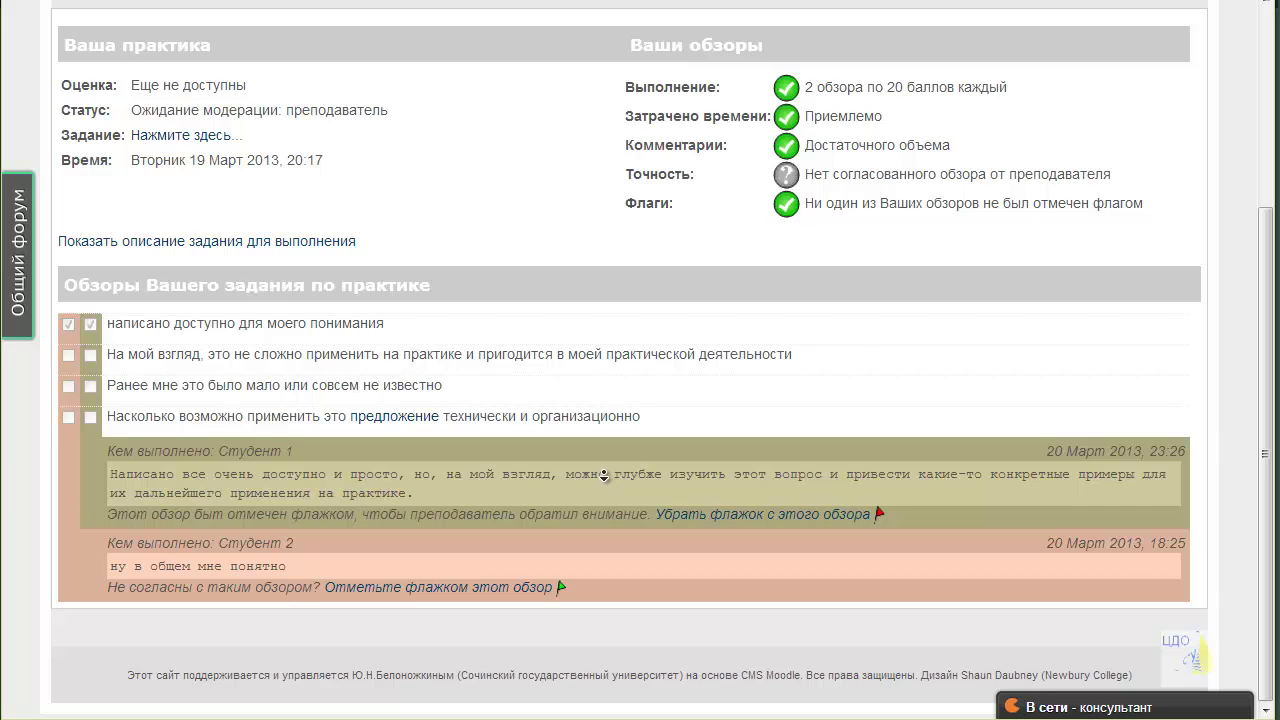
Flag the review by Студент 2 for the teacher's attention as well.
drag(219, 451, 293, 451)
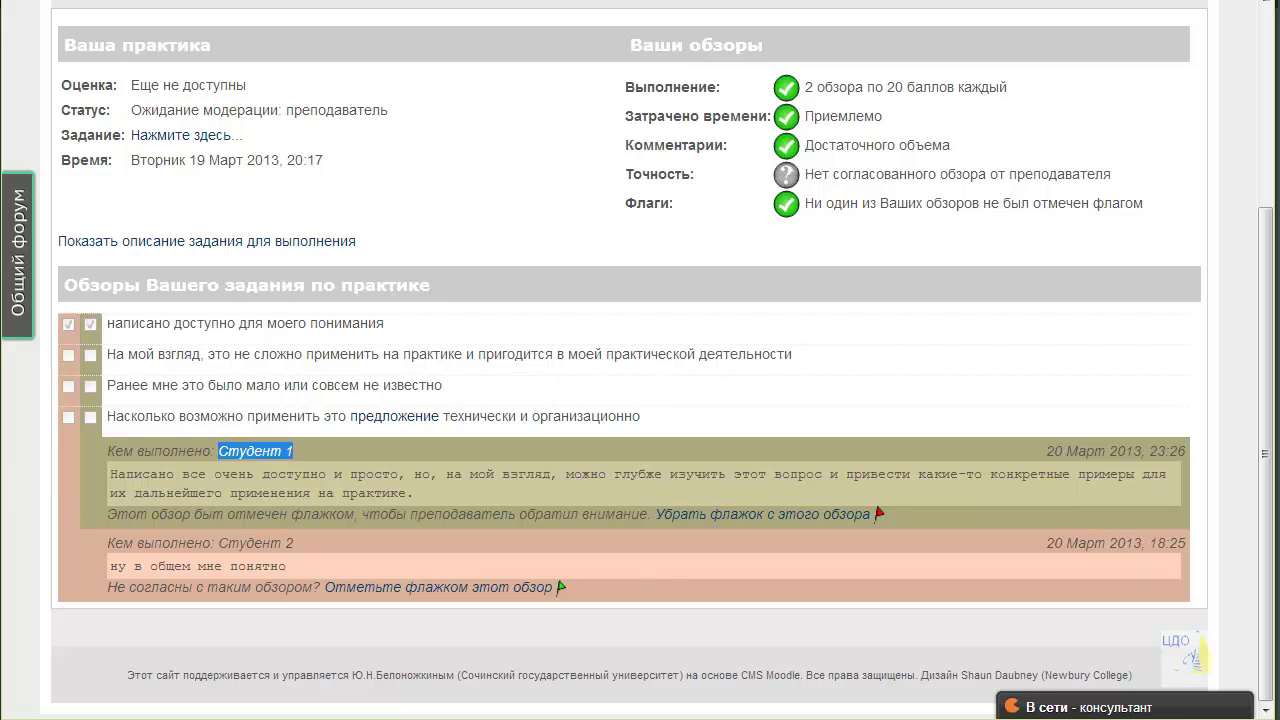
click(763, 514)
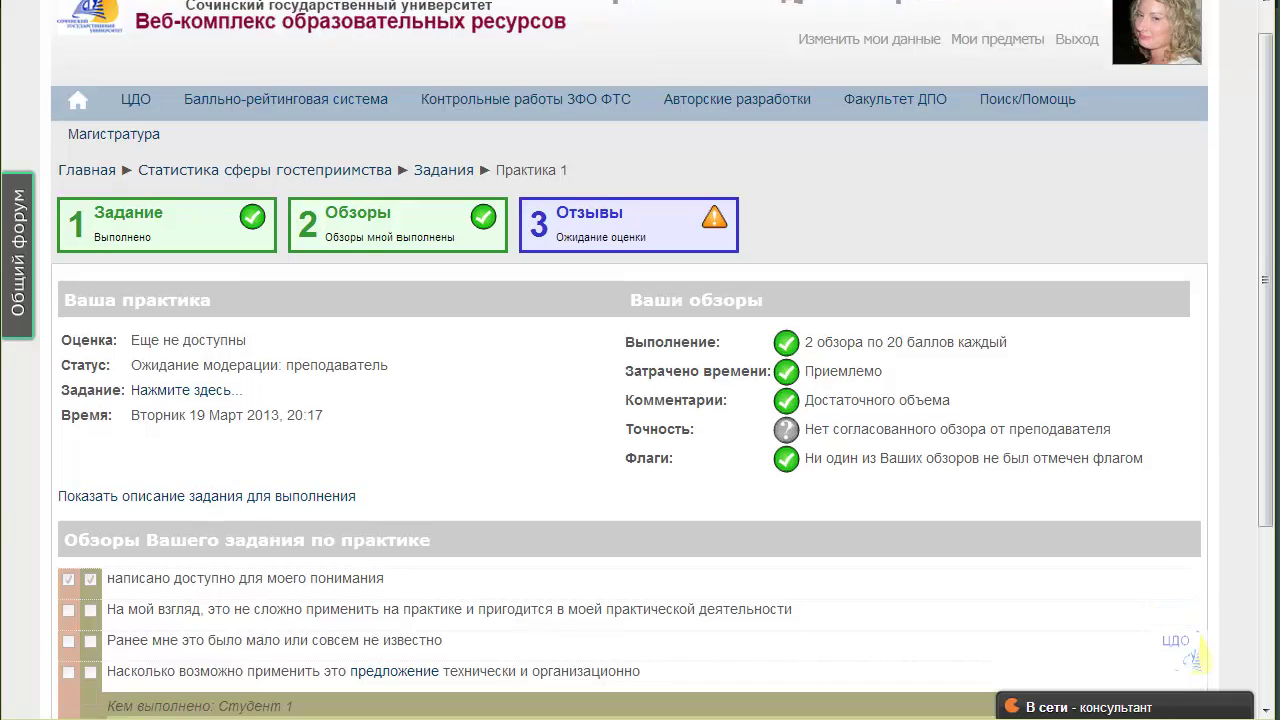
scroll(633, 455, down, 3)
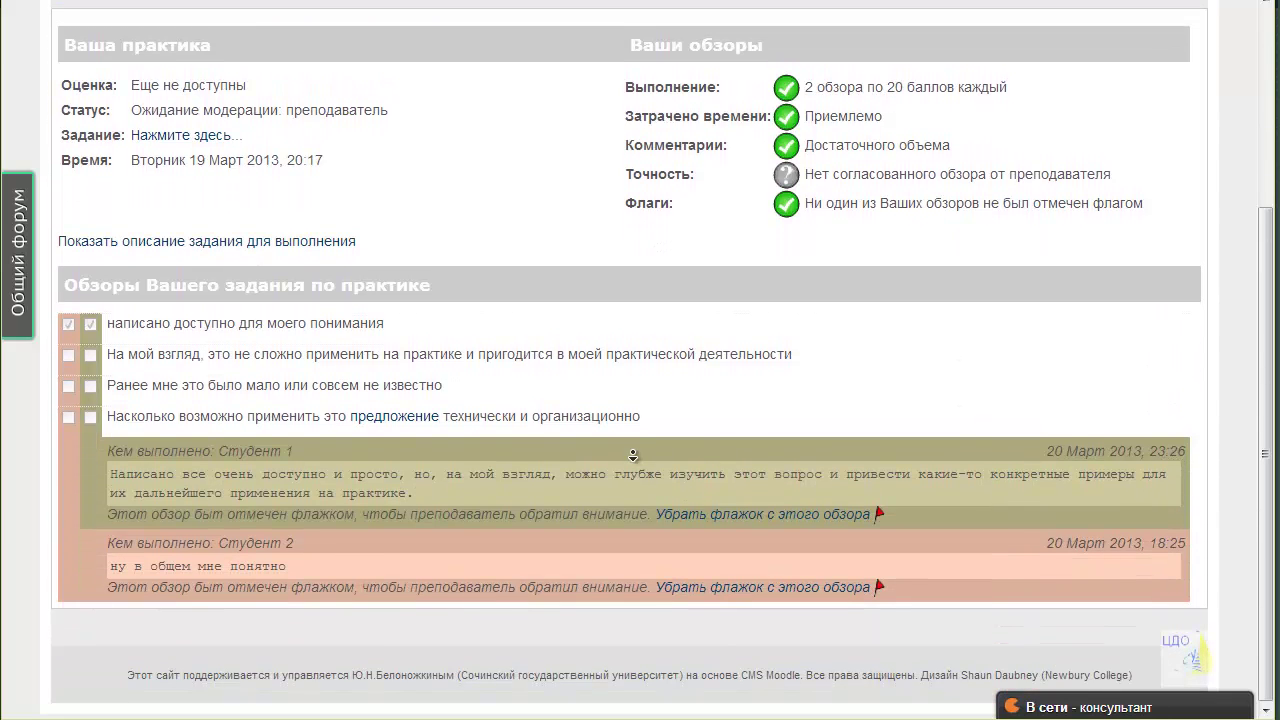